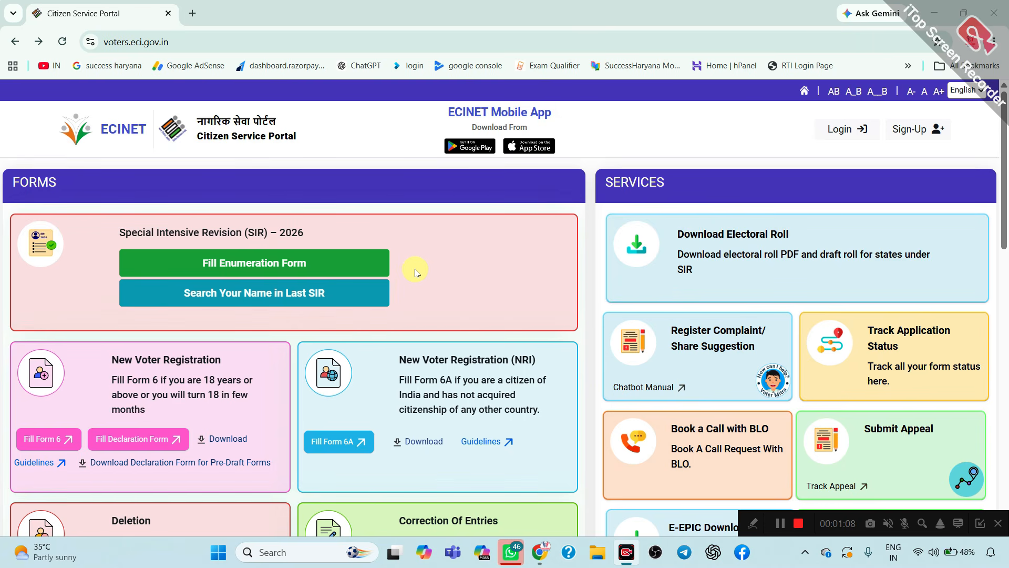
# - Outline the ECINET Mobile App heading, site address, SIR 2026 panel and its two buttons with red rectangles, and clear the annotations
pyautogui.click(750, 525)
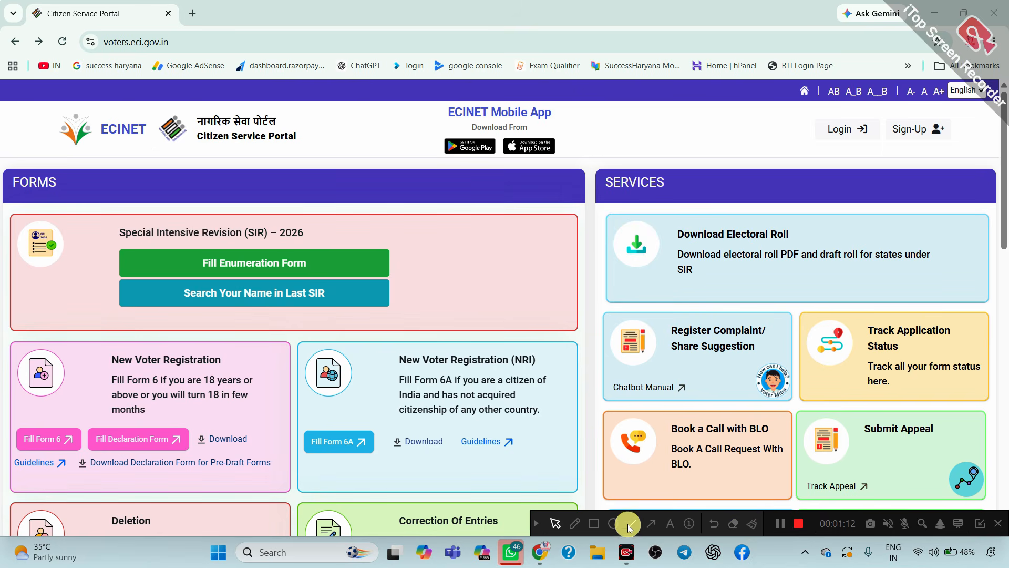
pyautogui.click(594, 523)
pyautogui.moveTo(431, 89)
pyautogui.mouseDown()
pyautogui.moveTo(537, 137)
pyautogui.moveTo(592, 137)
pyautogui.mouseUp()
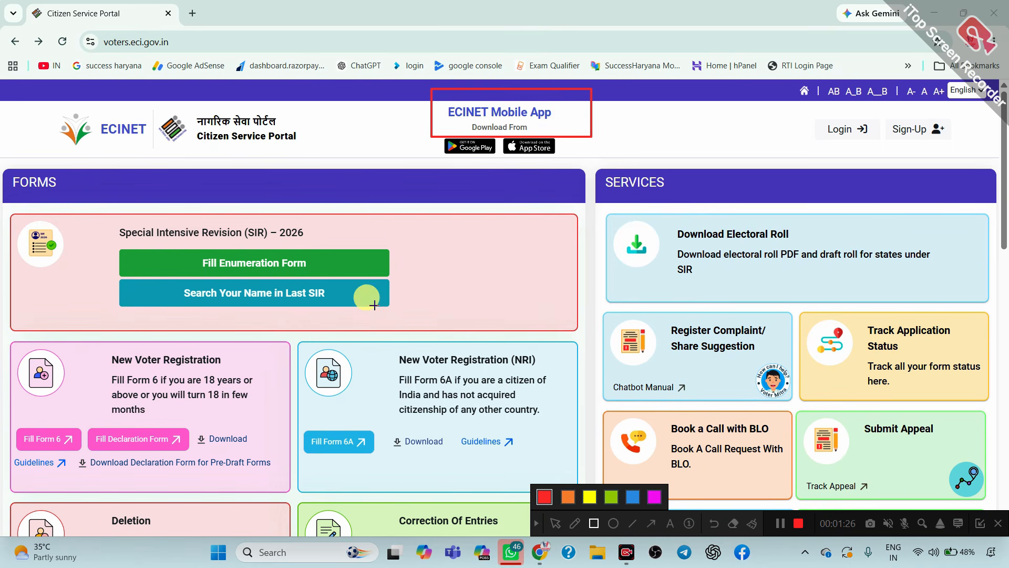
pyautogui.moveTo(79, 28); pyautogui.dragTo(184, 56)
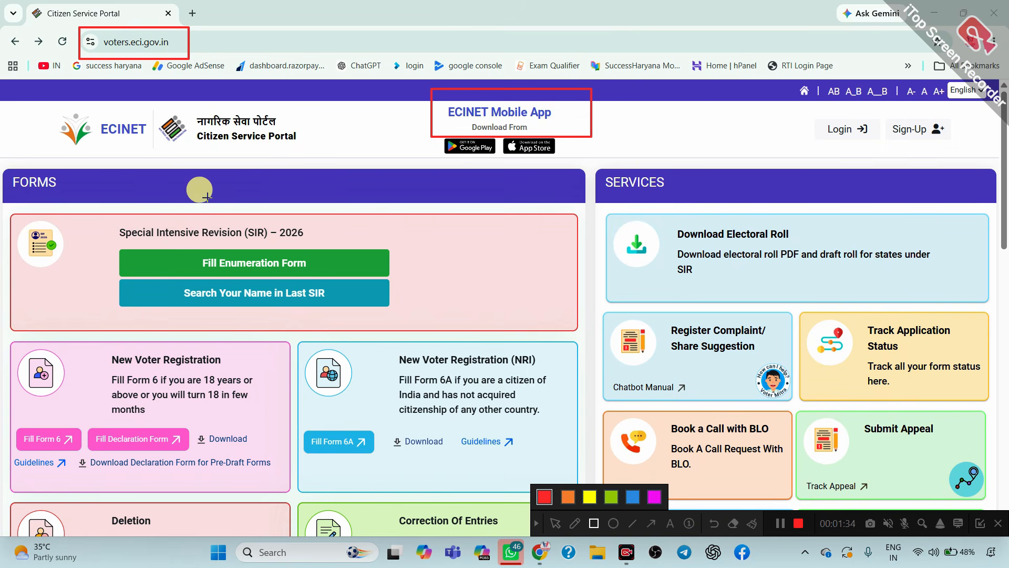
pyautogui.moveTo(80, 216)
pyautogui.mouseDown()
pyautogui.moveTo(163, 327)
pyautogui.moveTo(464, 323)
pyautogui.mouseUp()
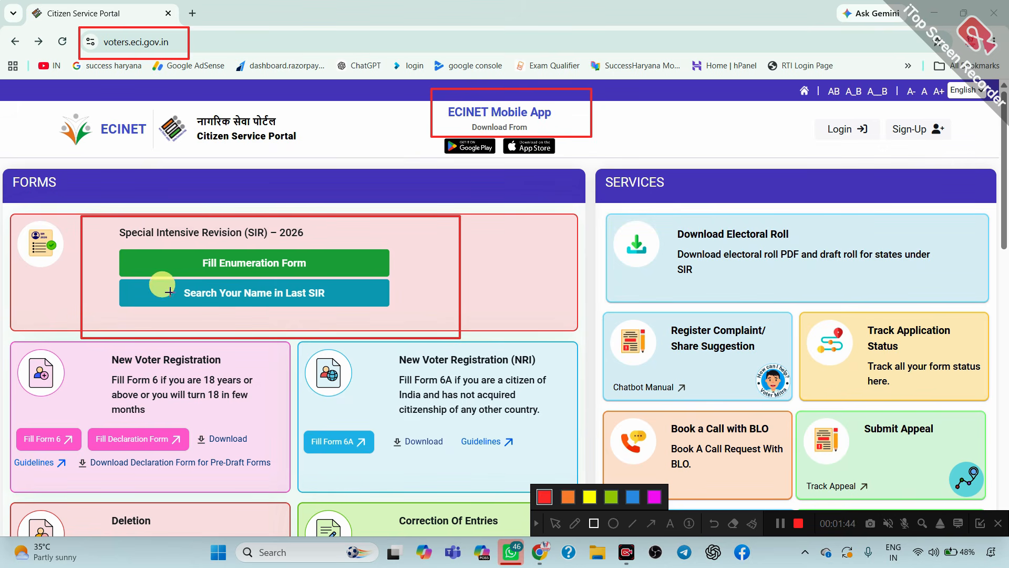
pyautogui.moveTo(185, 247)
pyautogui.mouseDown()
pyautogui.moveTo(302, 281)
pyautogui.moveTo(345, 281)
pyautogui.moveTo(324, 279)
pyautogui.mouseUp()
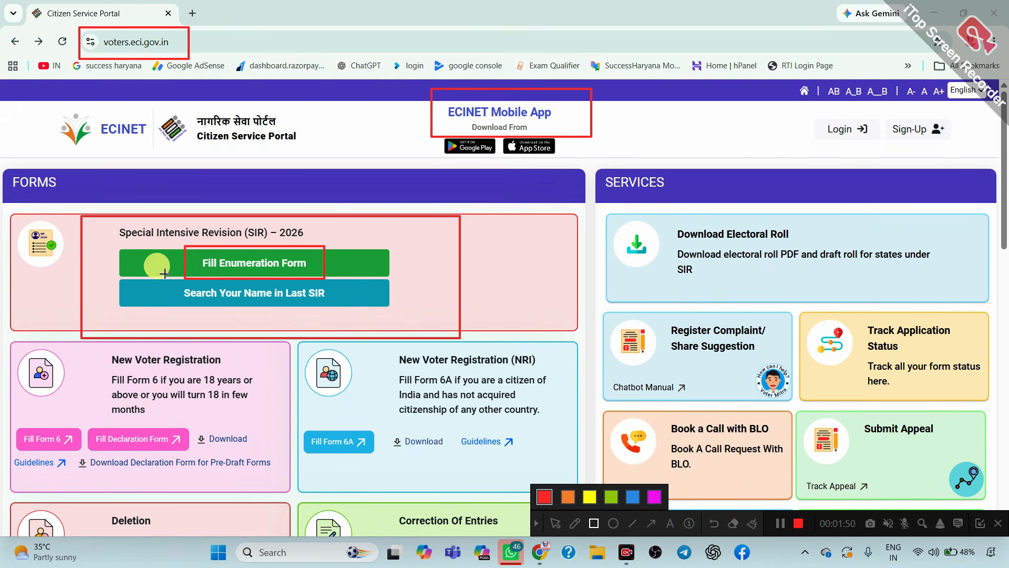
pyautogui.moveTo(168, 278)
pyautogui.mouseDown()
pyautogui.moveTo(252, 307)
pyautogui.moveTo(332, 300)
pyautogui.mouseUp()
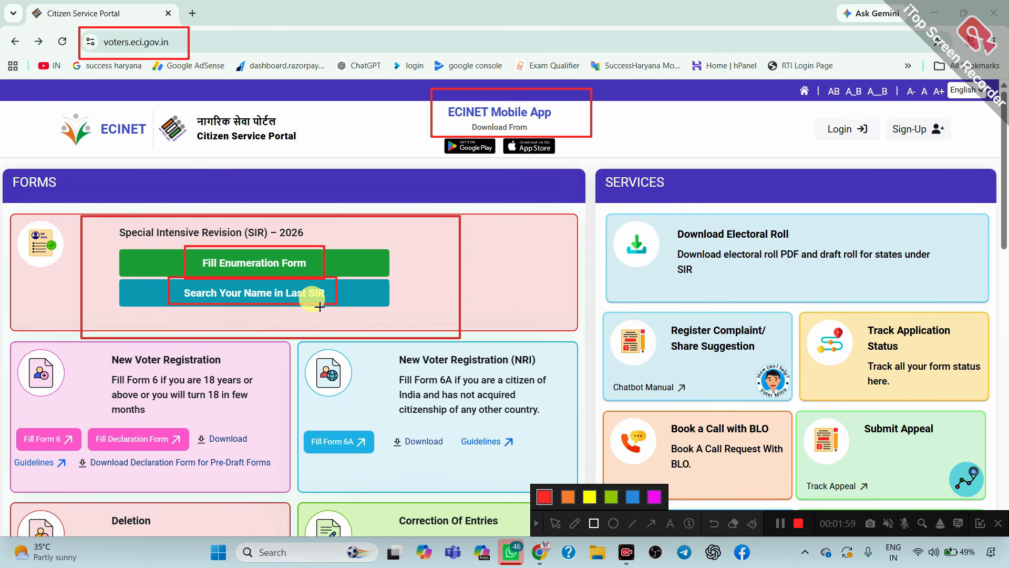
pyautogui.click(555, 524)
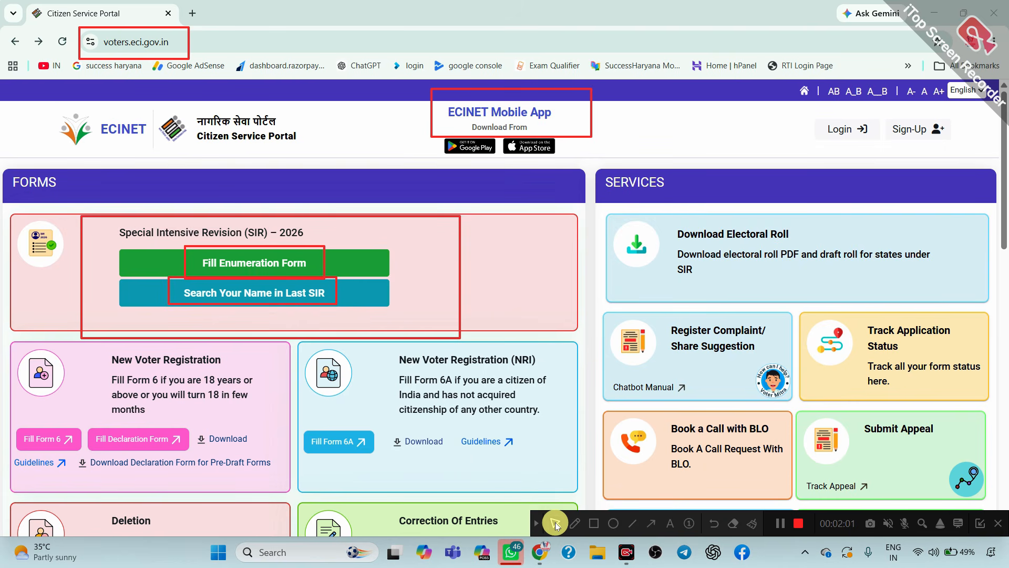
pyautogui.click(749, 523)
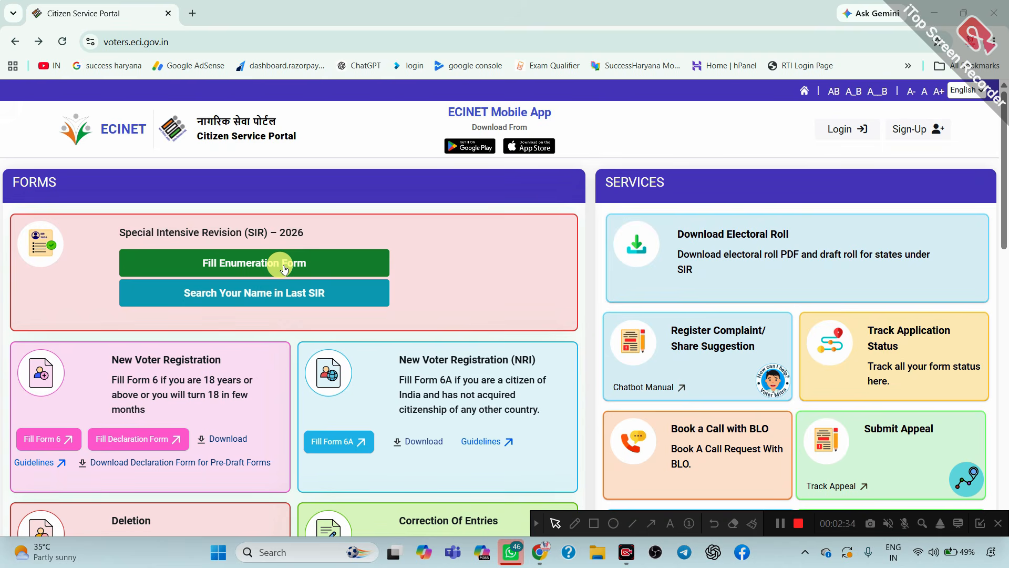
# - Start the enumeration form, mark the Sign-Up link in its login dialog, and open the Sign-Up form
pyautogui.click(284, 268)
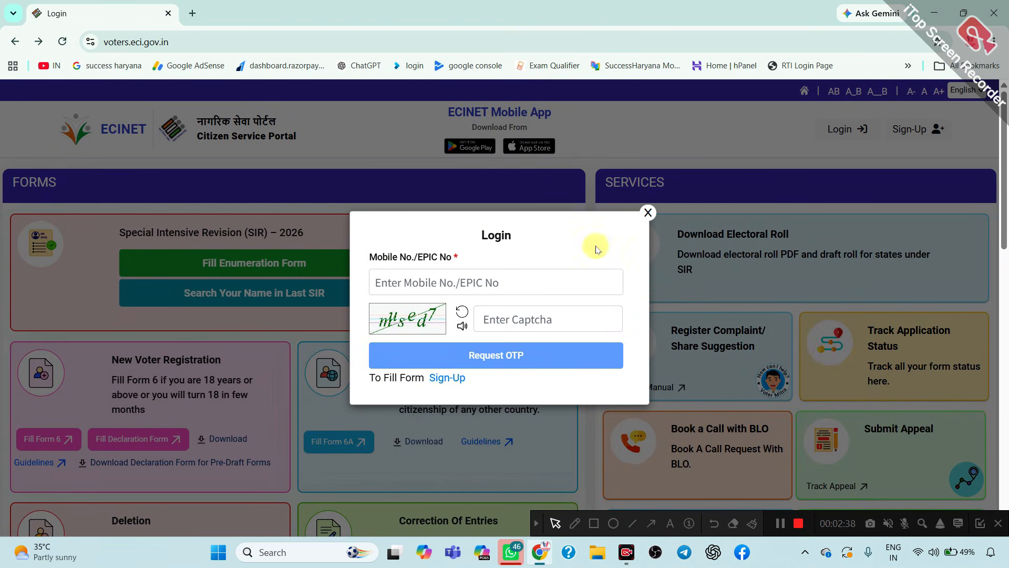
pyautogui.click(594, 523)
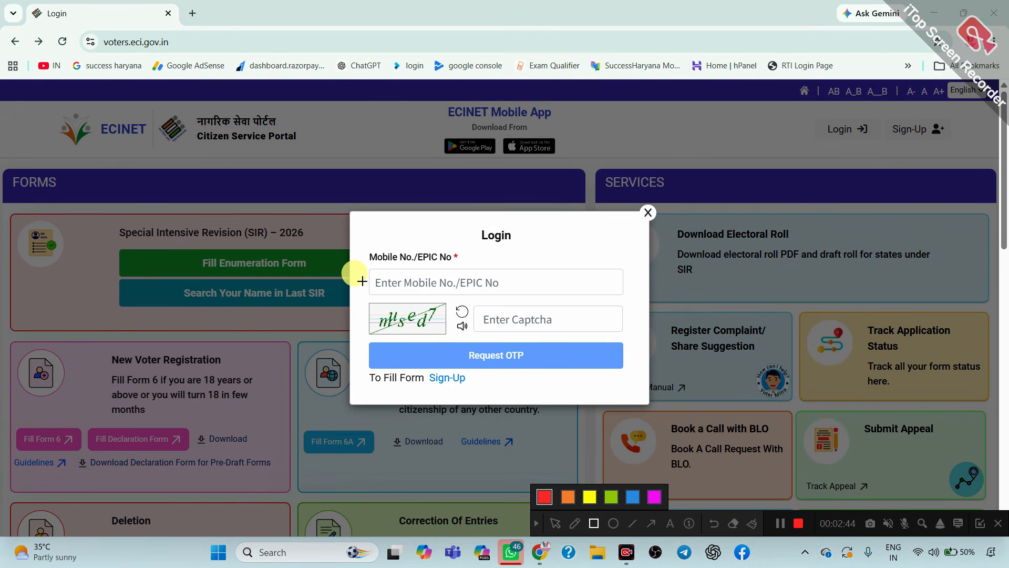
pyautogui.moveTo(374, 377); pyautogui.dragTo(467, 389)
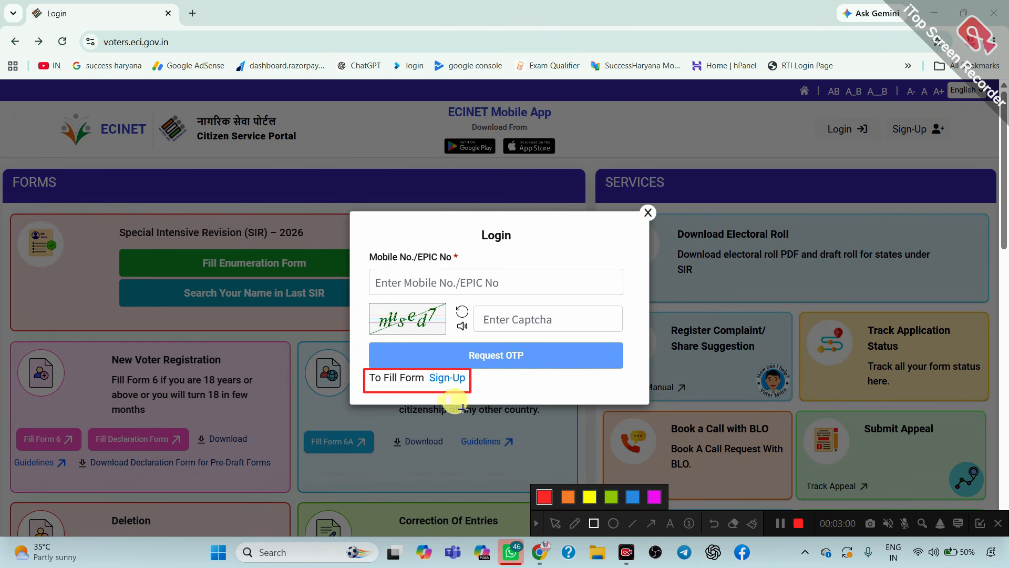
pyautogui.click(751, 523)
pyautogui.click(555, 523)
pyautogui.click(448, 377)
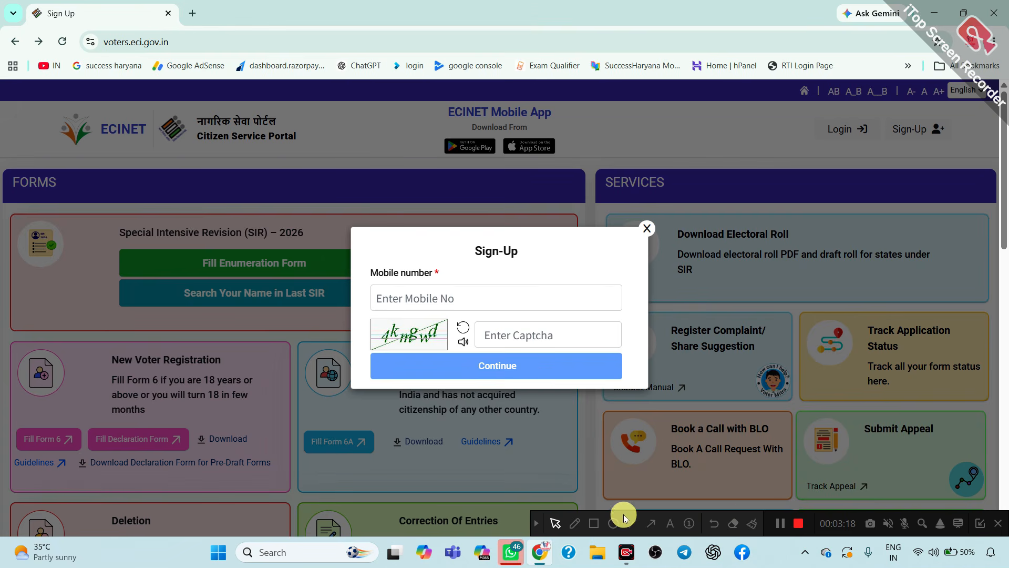
# - Outline the First Name field, Last Name field and Request OTP button of the Sign-Up form with red rectangles
pyautogui.click(781, 523)
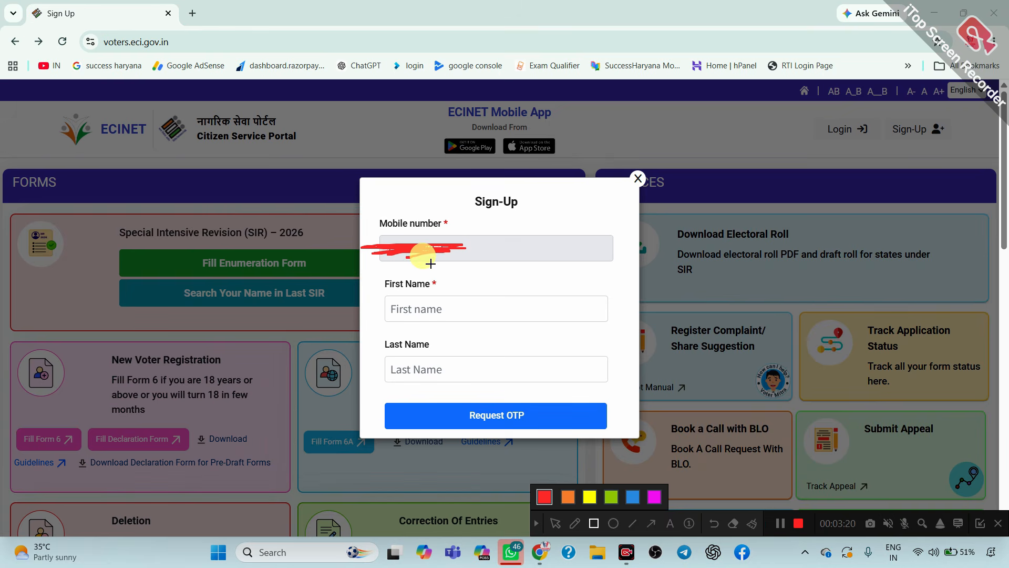
pyautogui.moveTo(380, 288); pyautogui.dragTo(527, 319)
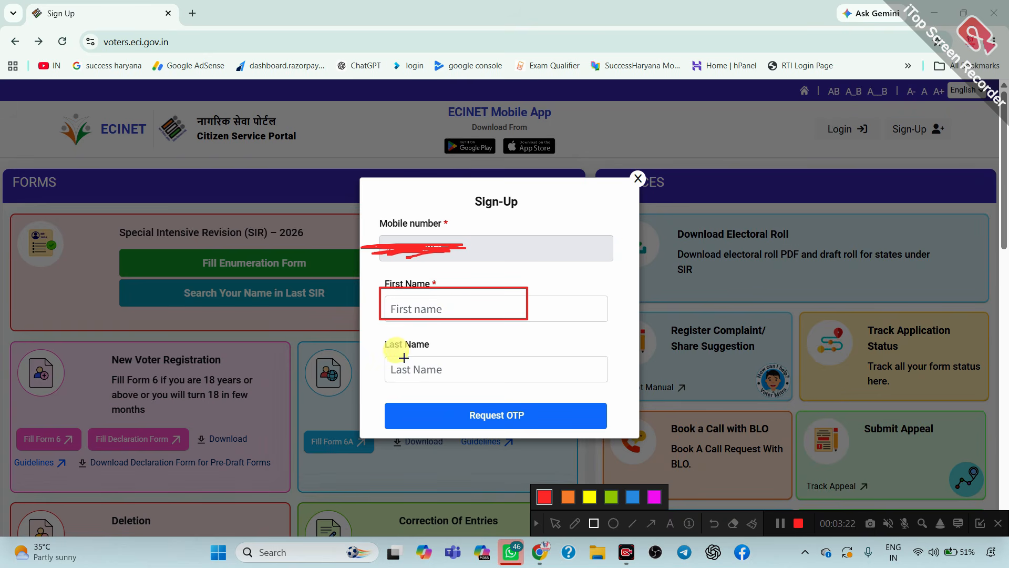
pyautogui.moveTo(384, 348)
pyautogui.mouseDown()
pyautogui.moveTo(501, 404)
pyautogui.moveTo(552, 392)
pyautogui.mouseUp()
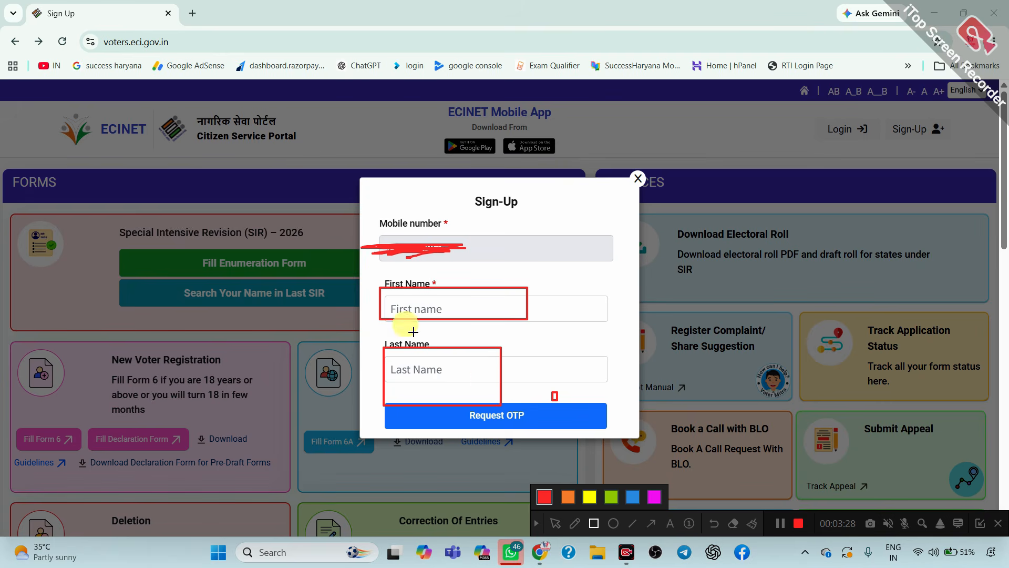
pyautogui.moveTo(405, 299); pyautogui.dragTo(475, 327)
pyautogui.moveTo(411, 357); pyautogui.dragTo(498, 382)
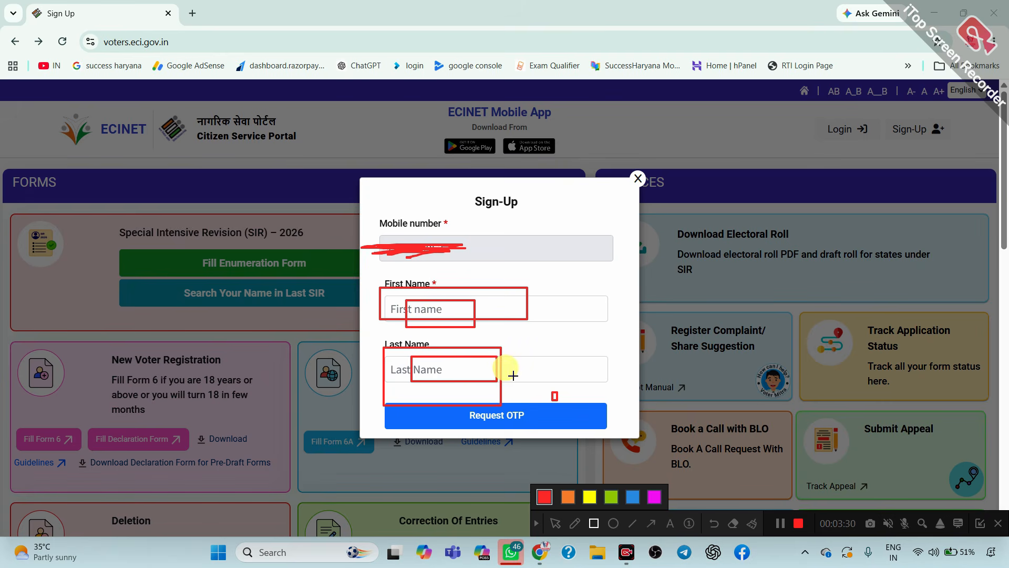
pyautogui.moveTo(420, 301); pyautogui.dragTo(485, 318)
pyautogui.moveTo(382, 271); pyautogui.dragTo(465, 307)
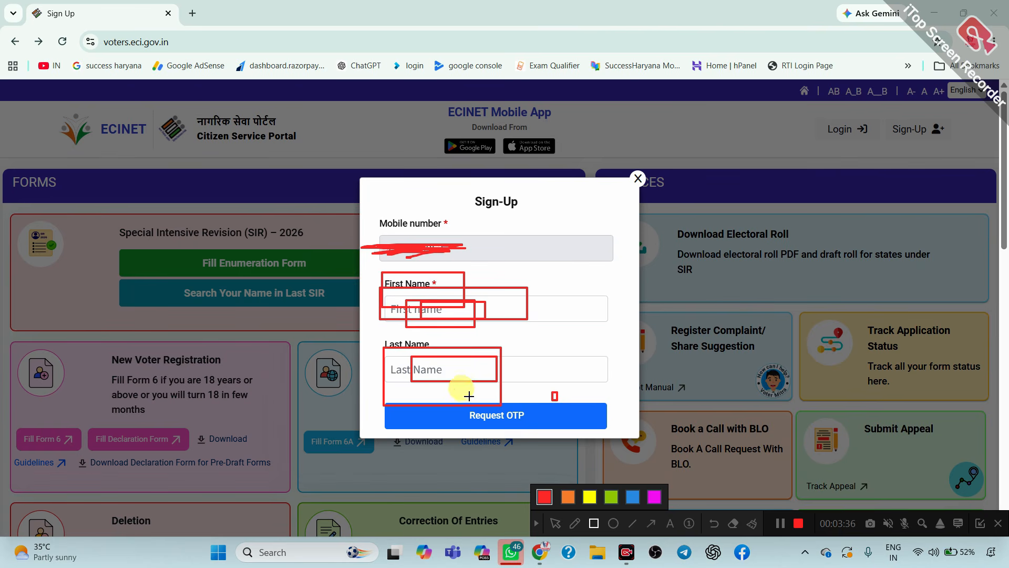
pyautogui.moveTo(466, 397); pyautogui.dragTo(539, 433)
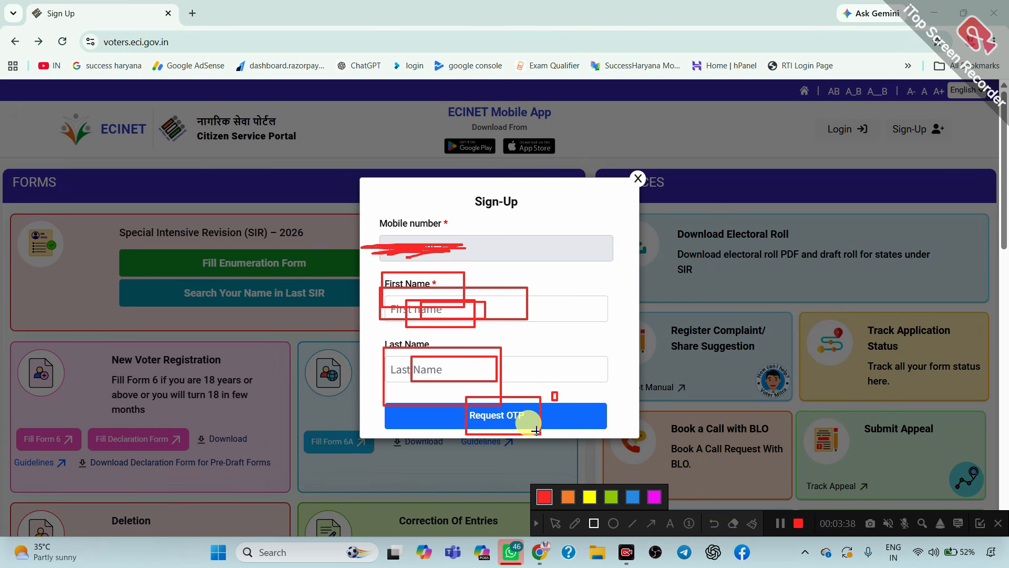
pyautogui.click(780, 523)
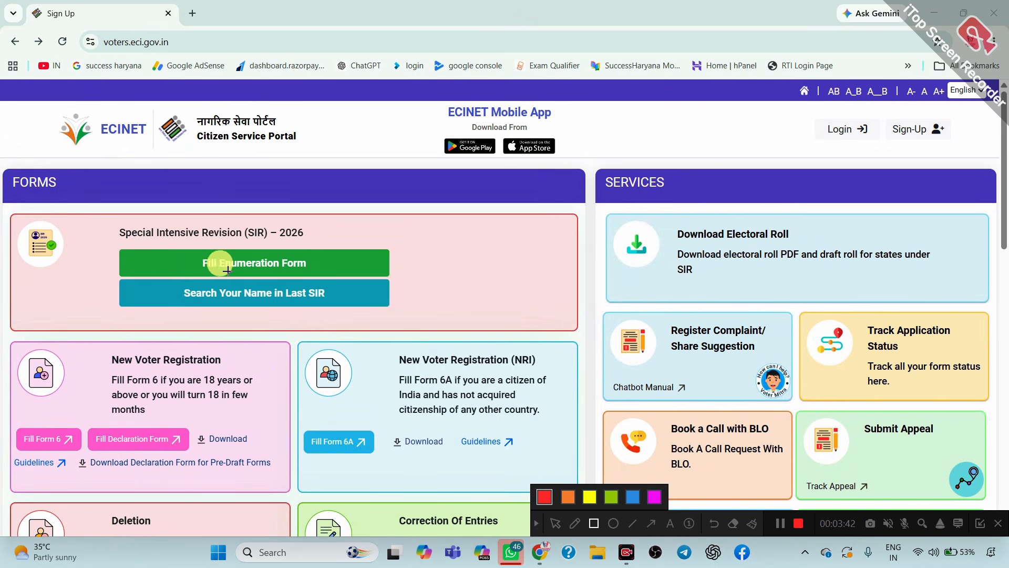
# - Outline Fill Enumeration Form, Login and Sign-Up on the home page in red, and clear the annotations
pyautogui.moveTo(187, 251); pyautogui.dragTo(348, 279)
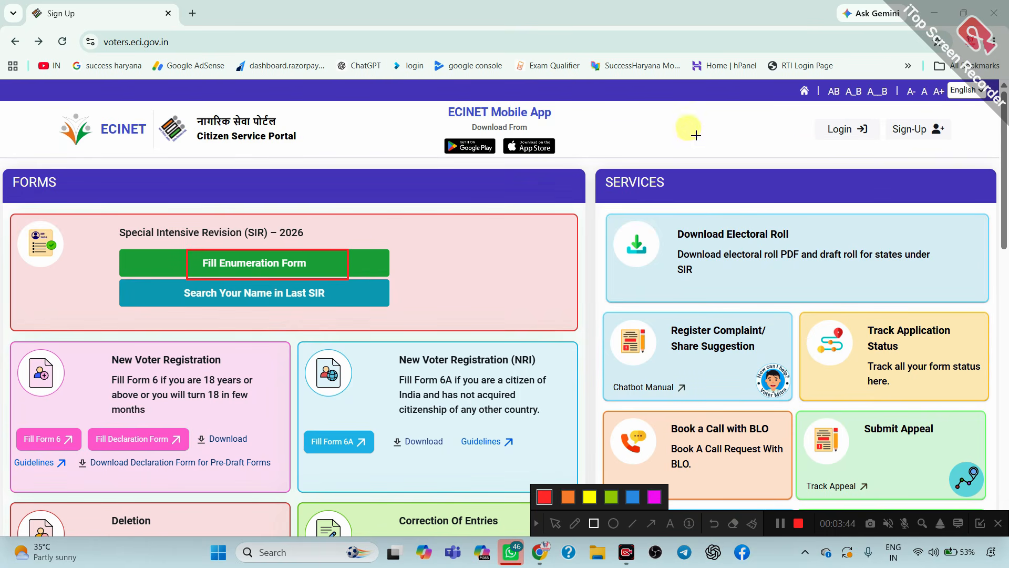
pyautogui.moveTo(811, 114)
pyautogui.mouseDown()
pyautogui.moveTo(878, 147)
pyautogui.moveTo(944, 142)
pyautogui.moveTo(952, 153)
pyautogui.mouseUp()
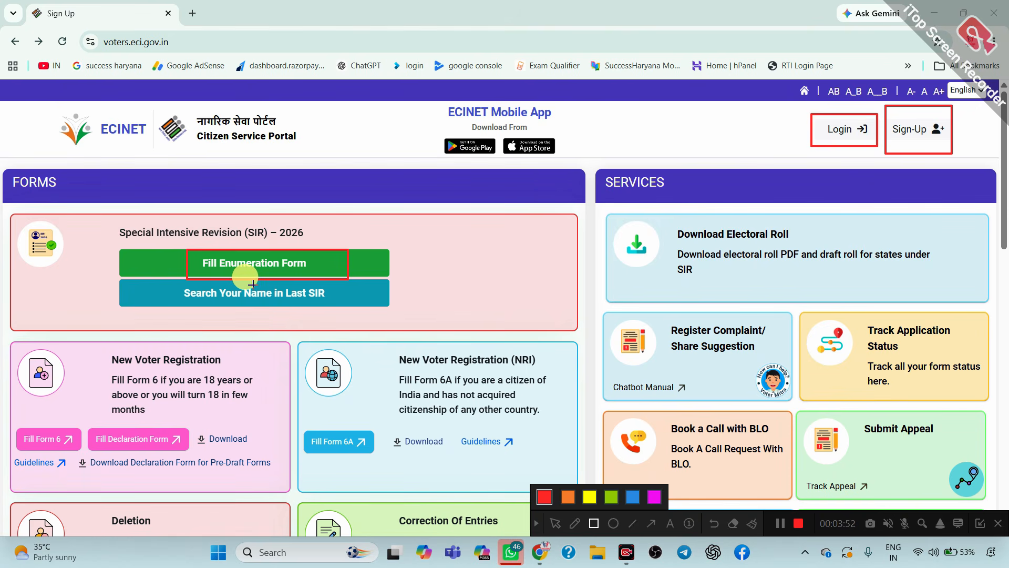
pyautogui.click(555, 524)
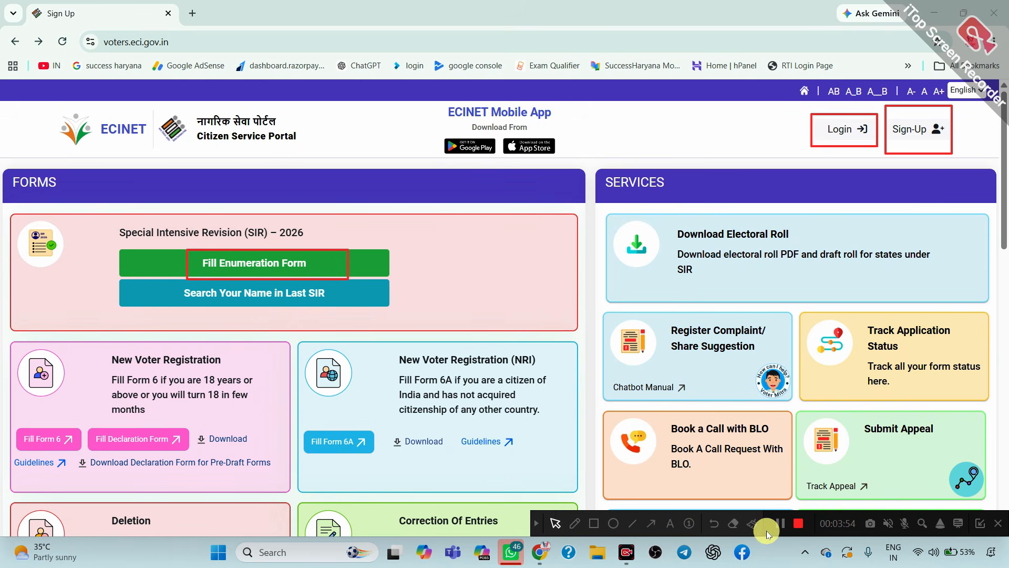
pyautogui.click(757, 525)
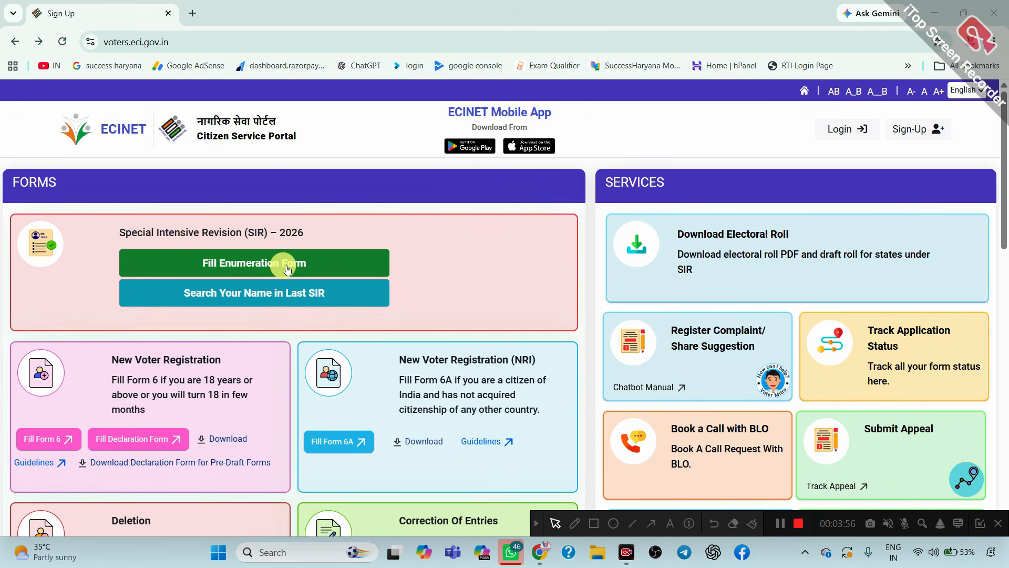
# - Open the enumeration form's login dialog and outline its mobile number field, OTP field and Verify & Login button in red
pyautogui.click(220, 268)
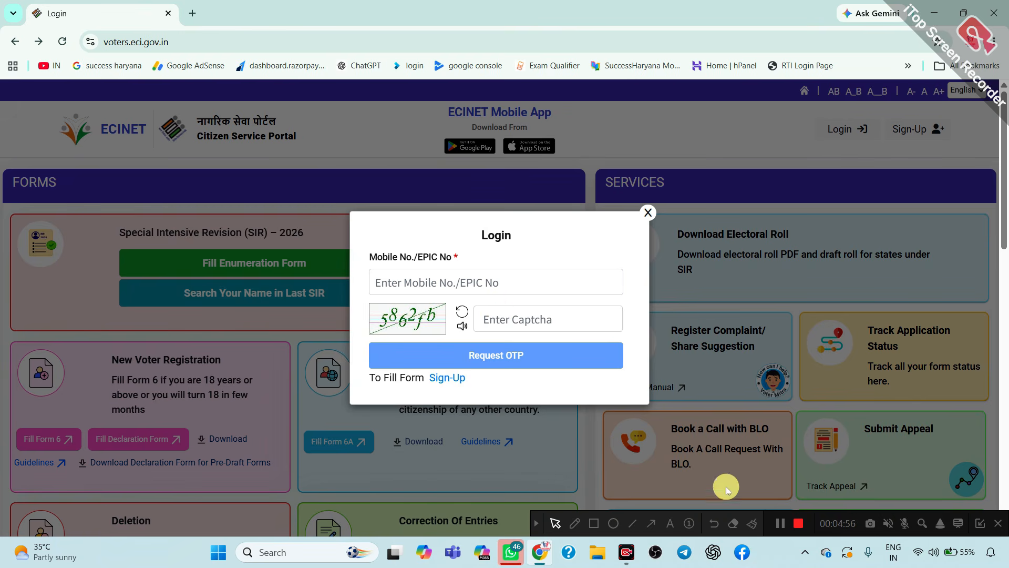
pyautogui.click(780, 523)
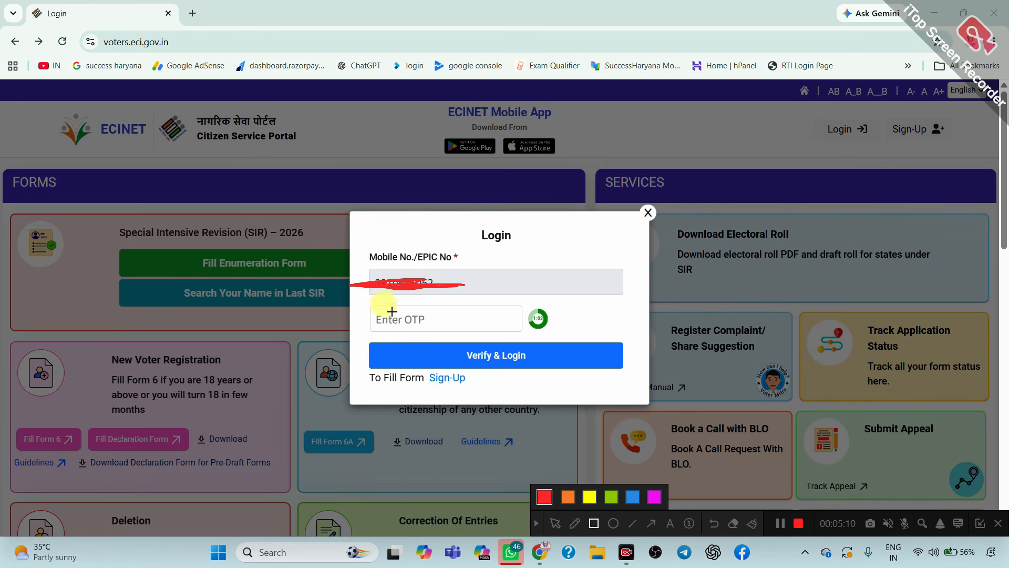
pyautogui.moveTo(370, 311); pyautogui.dragTo(539, 375)
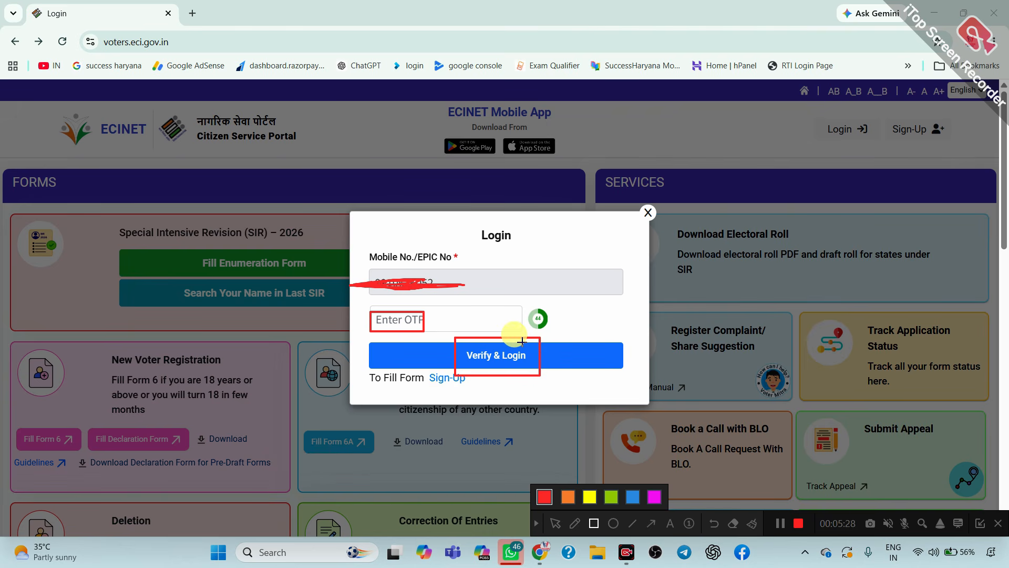
pyautogui.moveTo(371, 269); pyautogui.dragTo(452, 285)
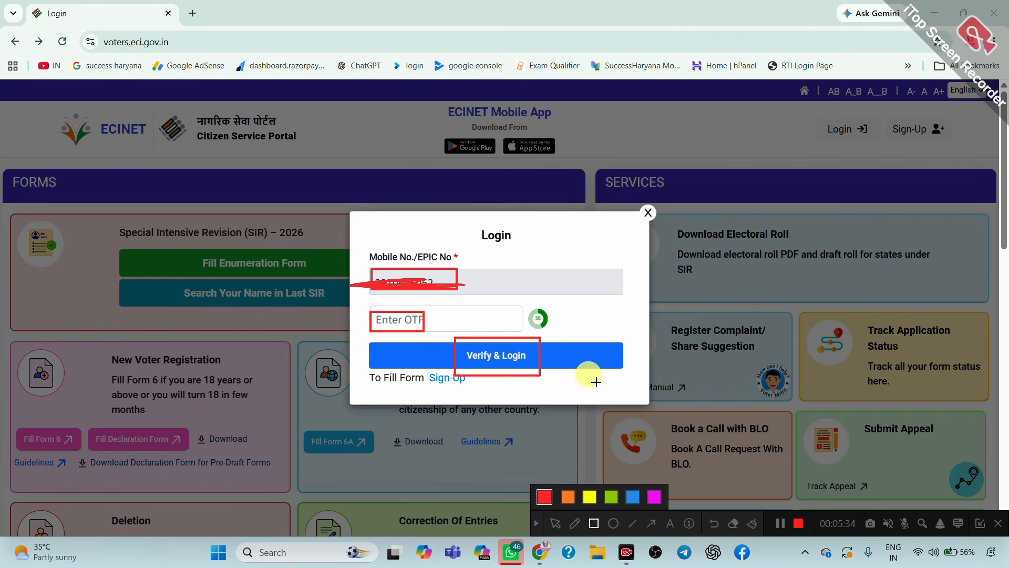
pyautogui.click(781, 523)
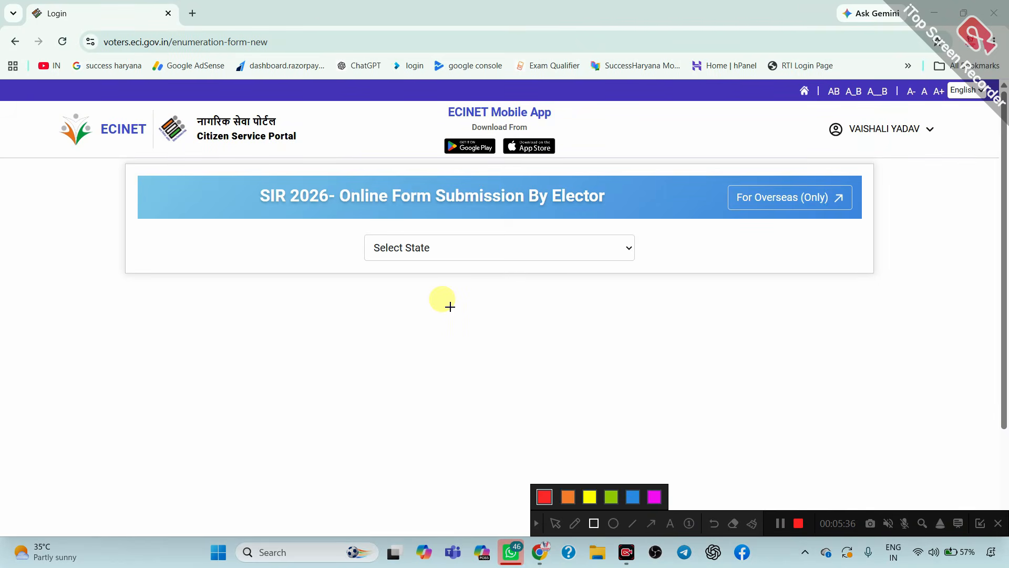
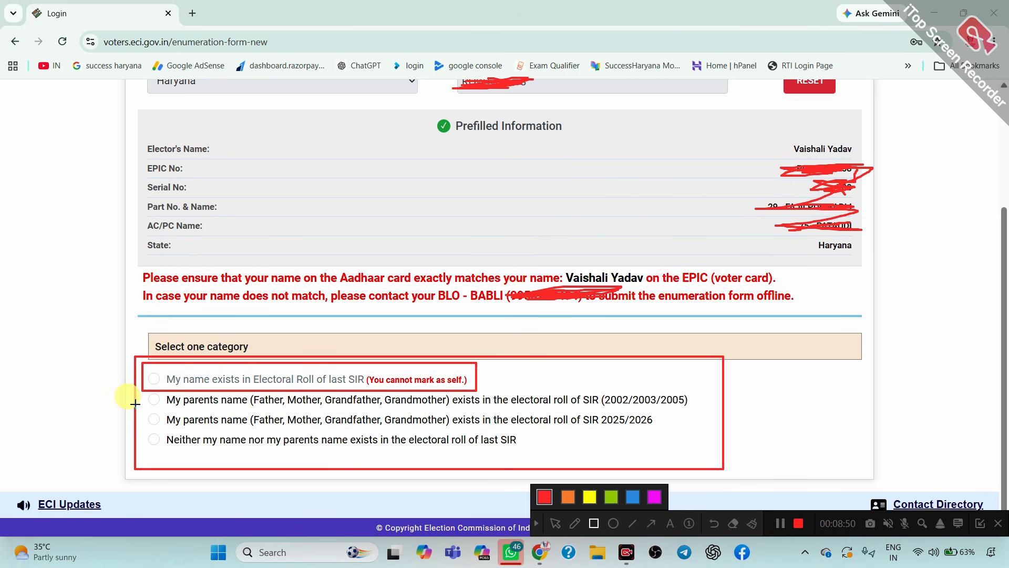
# - Outline the third and fourth category options with red rectangles, and draw red arrows pointing at the first, second and fourth options
pyautogui.moveTo(140, 408)
pyautogui.mouseDown()
pyautogui.moveTo(194, 429)
pyautogui.moveTo(654, 424)
pyautogui.mouseUp()
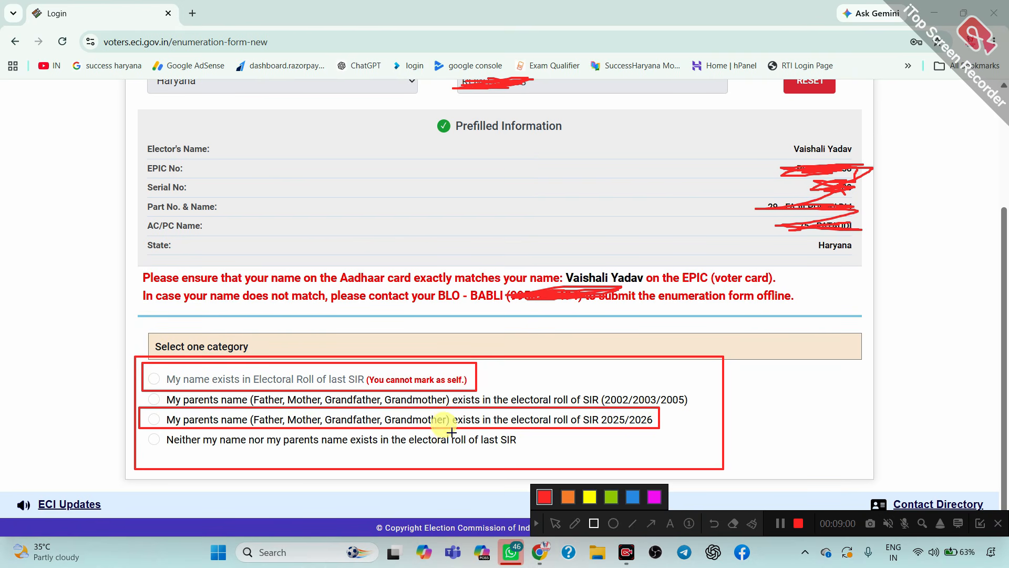
pyautogui.moveTo(141, 430)
pyautogui.mouseDown()
pyautogui.moveTo(281, 451)
pyautogui.moveTo(530, 447)
pyautogui.mouseUp()
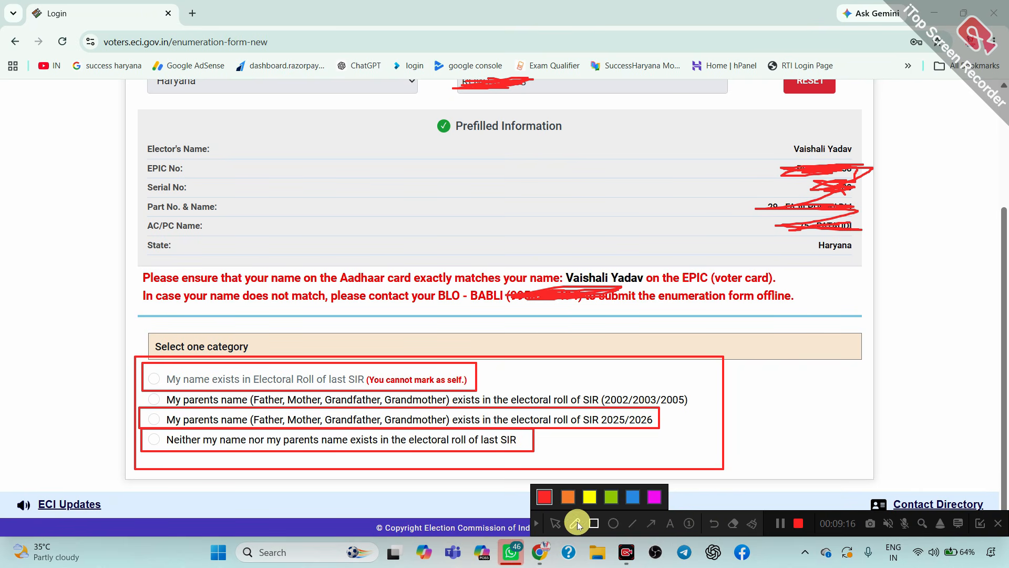
pyautogui.click(650, 523)
pyautogui.moveTo(716, 430); pyautogui.dragTo(520, 440)
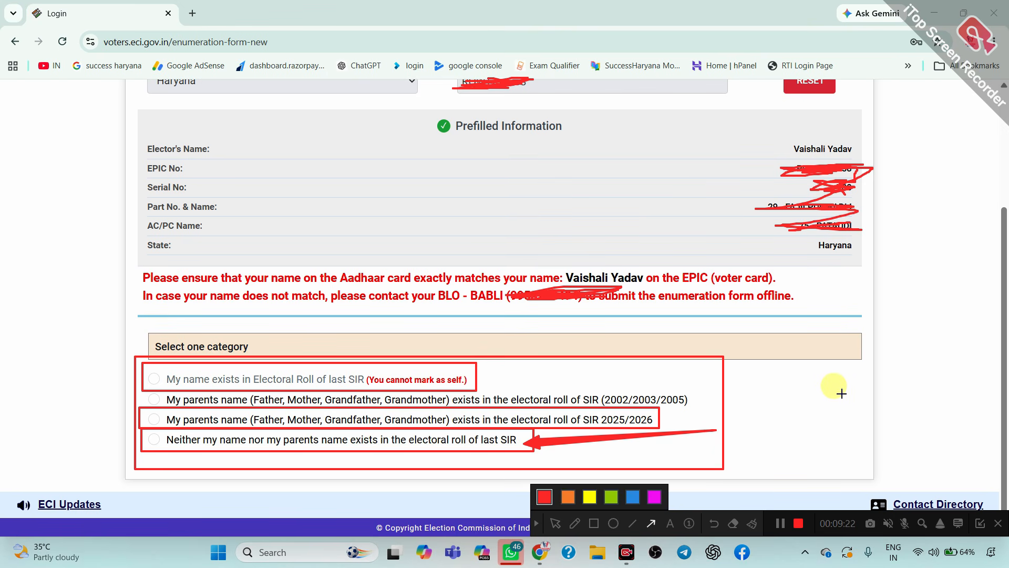
pyautogui.moveTo(846, 398)
pyautogui.mouseDown()
pyautogui.moveTo(733, 406)
pyautogui.moveTo(704, 394)
pyautogui.moveTo(579, 396)
pyautogui.mouseUp()
pyautogui.moveTo(694, 374); pyautogui.dragTo(469, 374)
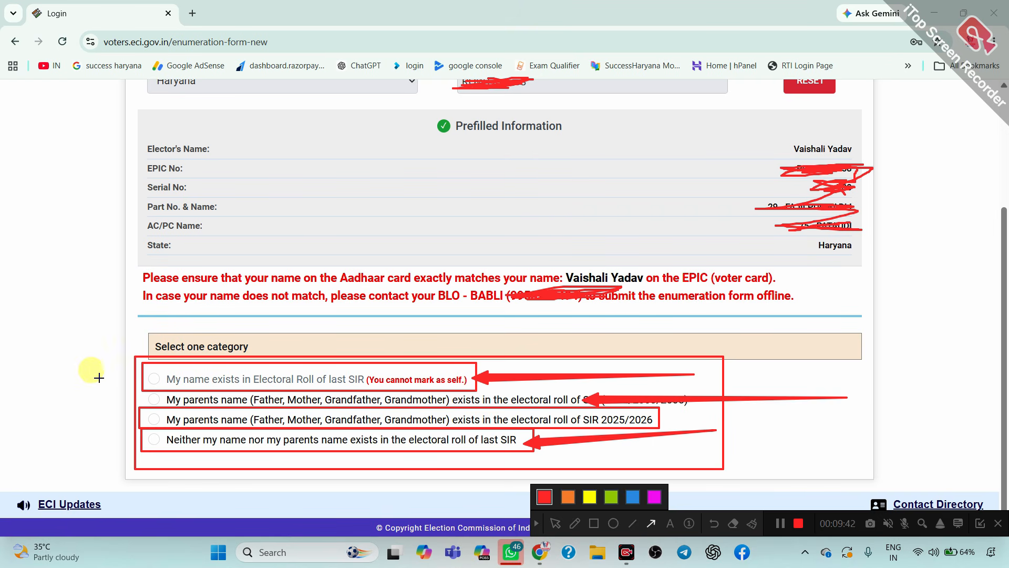
pyautogui.moveTo(61, 378); pyautogui.dragTo(162, 374)
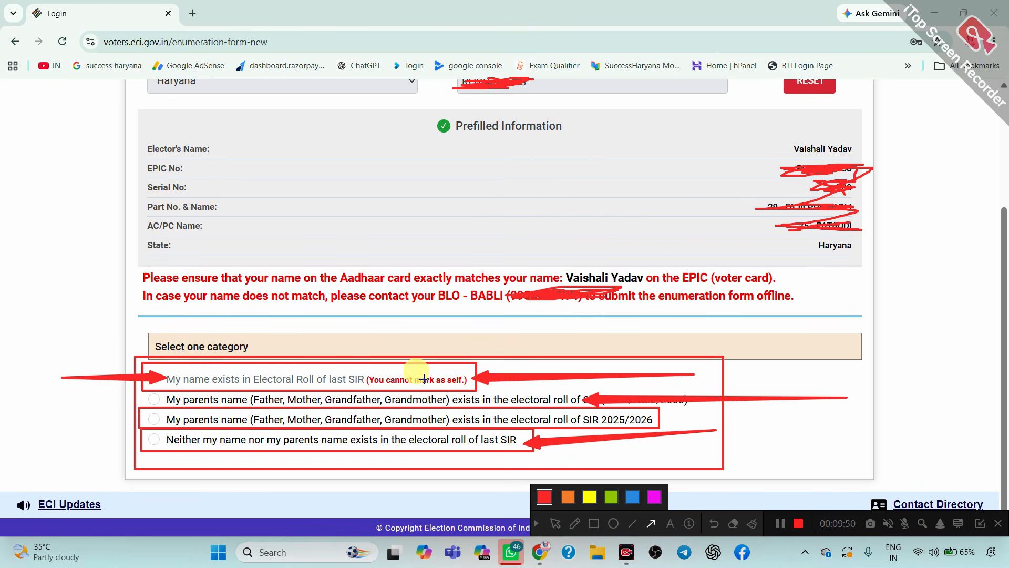
pyautogui.moveTo(581, 373); pyautogui.dragTo(425, 376)
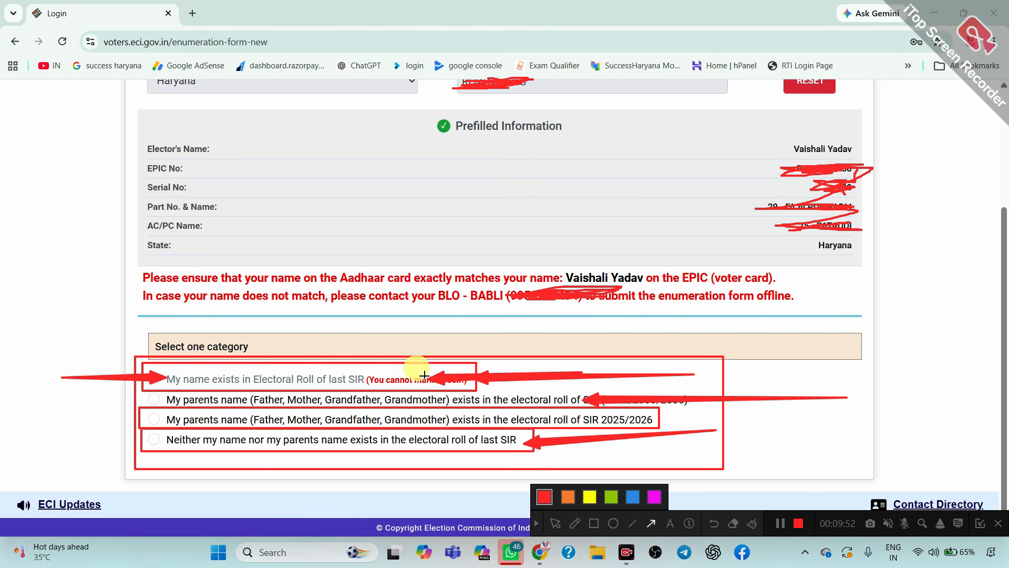
# - Draw two more red arrows, one across the last category options and one at the second option, and pause the recording
pyautogui.moveTo(136, 450)
pyautogui.mouseDown()
pyautogui.moveTo(489, 396)
pyautogui.moveTo(509, 408)
pyautogui.mouseUp()
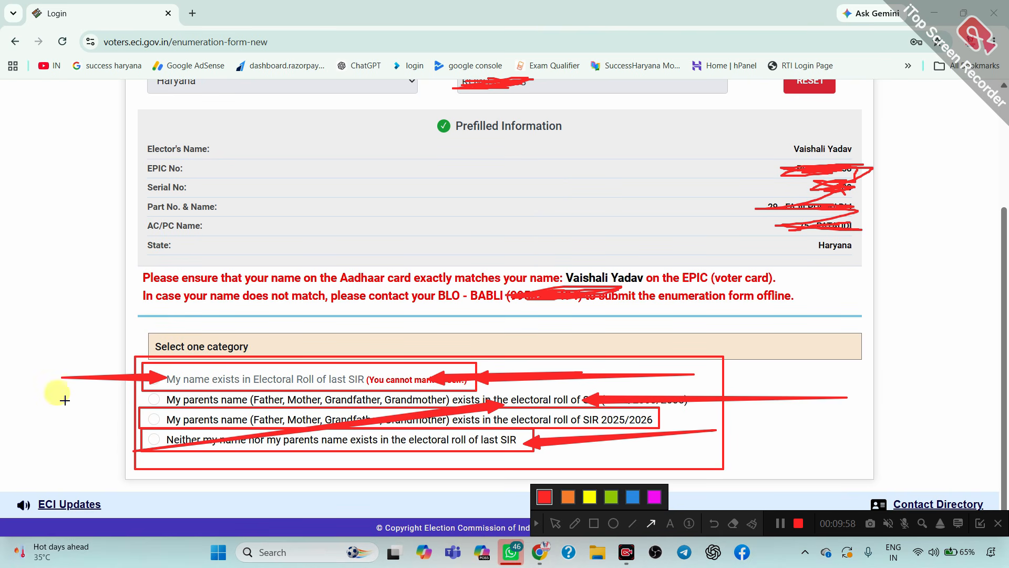
pyautogui.moveTo(38, 409); pyautogui.dragTo(149, 400)
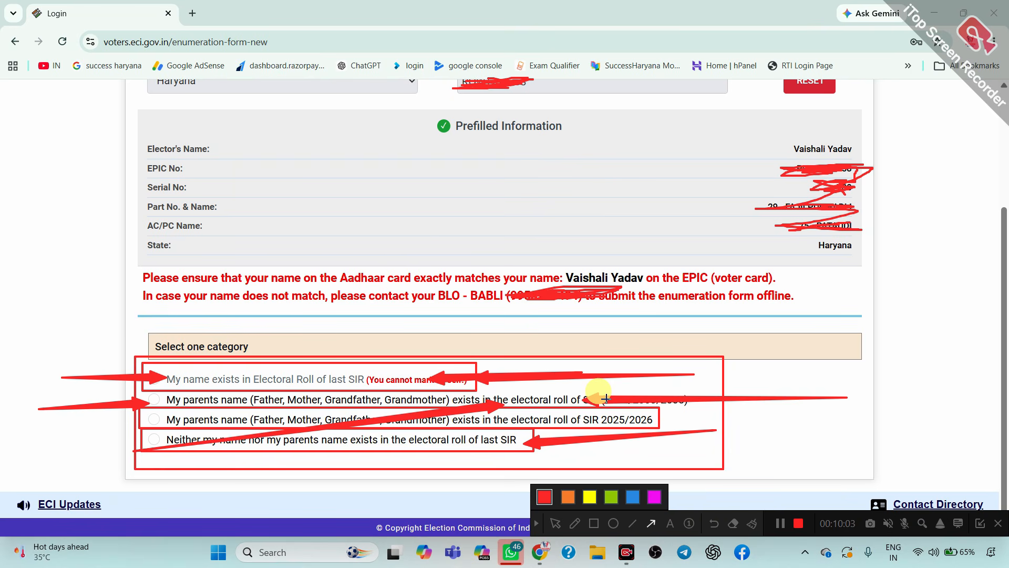
pyautogui.click(780, 523)
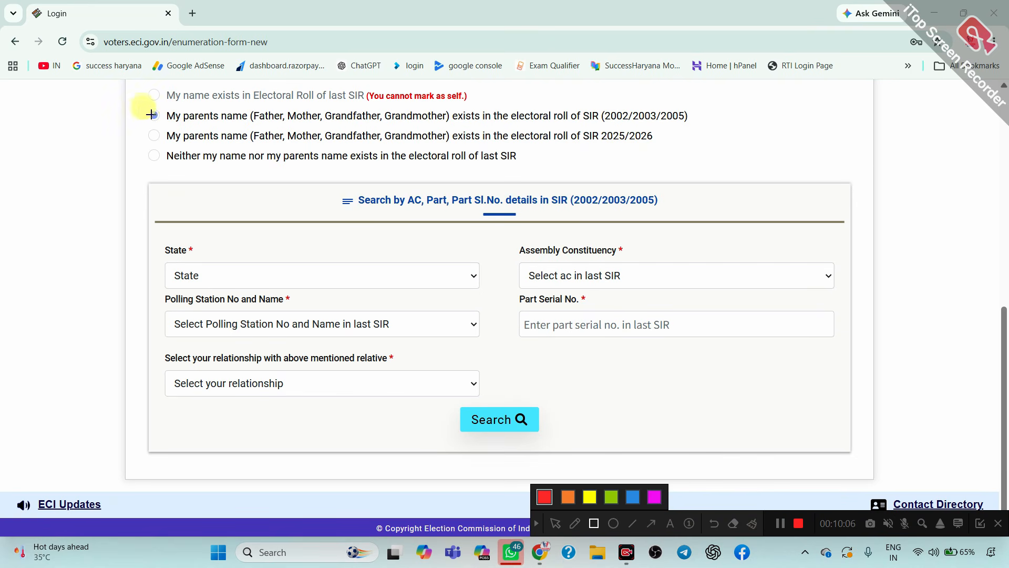
# - Outline the selected SIR (2002/2003/2005) parents' category and its search form with red rectangles, and leave the drawing mode
pyautogui.moveTo(137, 107)
pyautogui.mouseDown()
pyautogui.moveTo(266, 129)
pyautogui.moveTo(702, 122)
pyautogui.mouseUp()
pyautogui.moveTo(142, 194)
pyautogui.mouseDown()
pyautogui.moveTo(610, 394)
pyautogui.moveTo(790, 442)
pyautogui.moveTo(844, 442)
pyautogui.mouseUp()
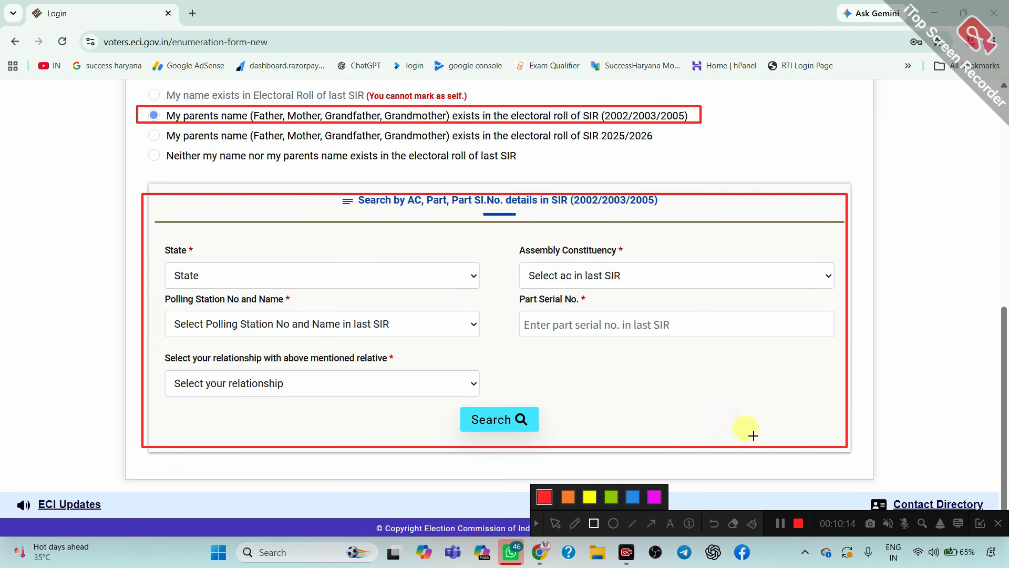
pyautogui.click(555, 523)
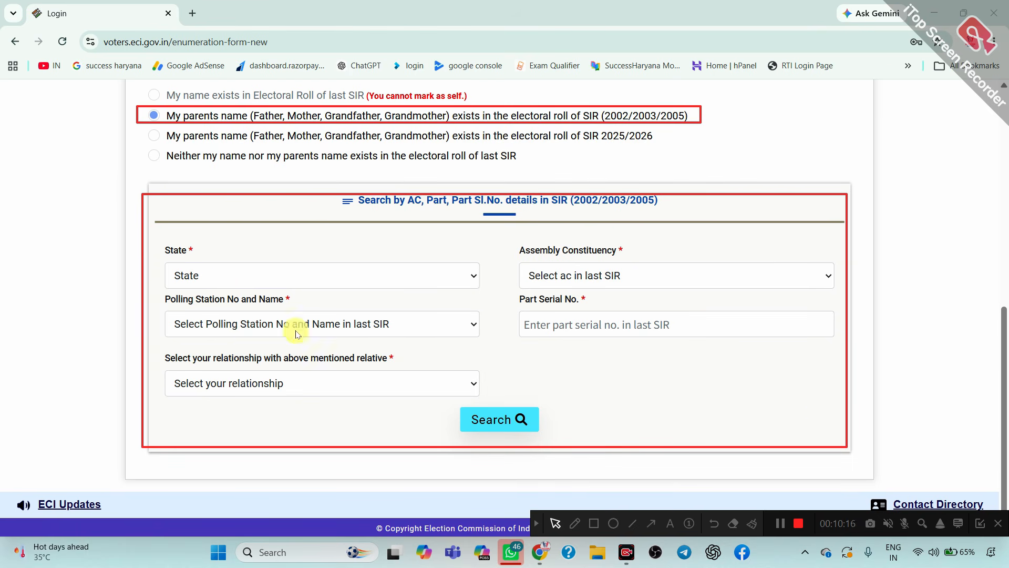
# - Set the search form's State to S07-HARYANA and its Assembly Constituency in 2002 to 62-PATAUDI (SC)
pyautogui.click(223, 276)
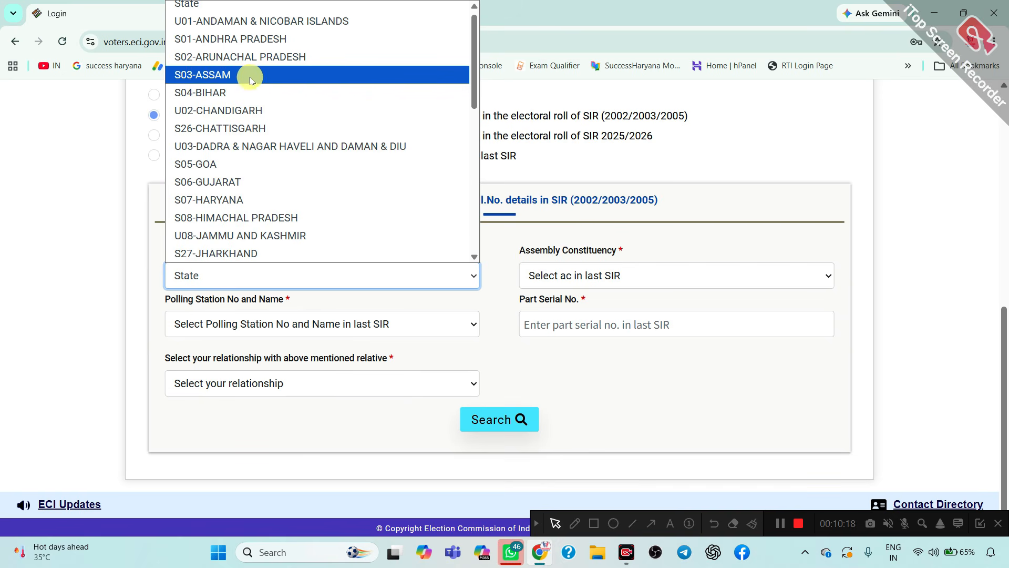
pyautogui.click(243, 200)
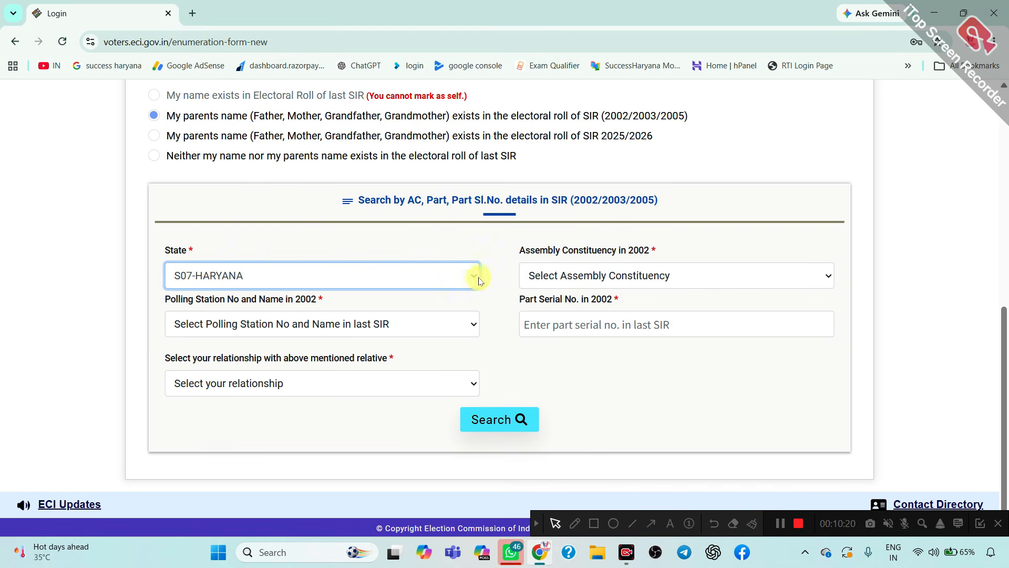
pyautogui.click(588, 274)
pyautogui.scroll(-9, 573, 200)
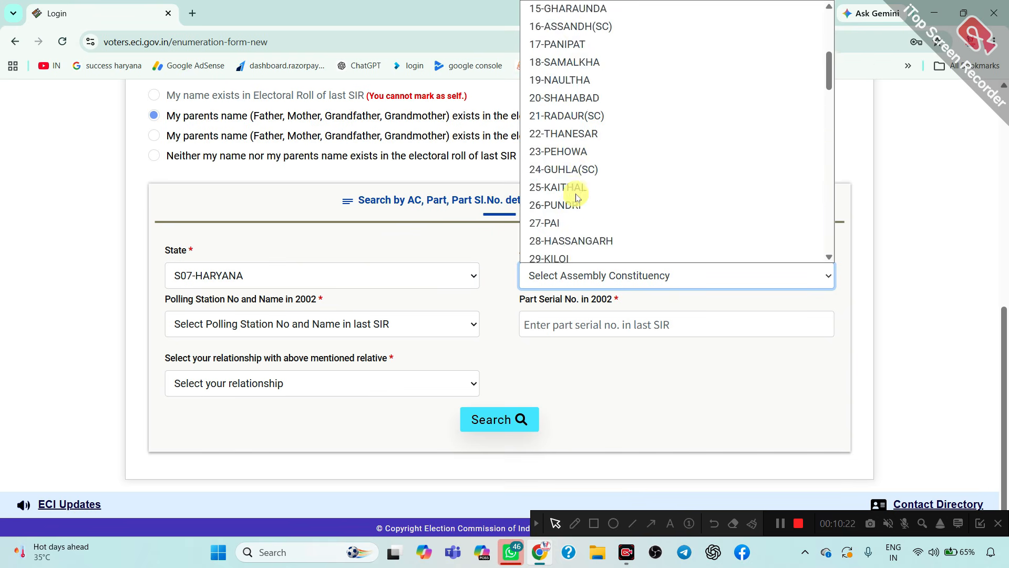
pyautogui.scroll(3, 579, 196)
pyautogui.scroll(-15, 582, 195)
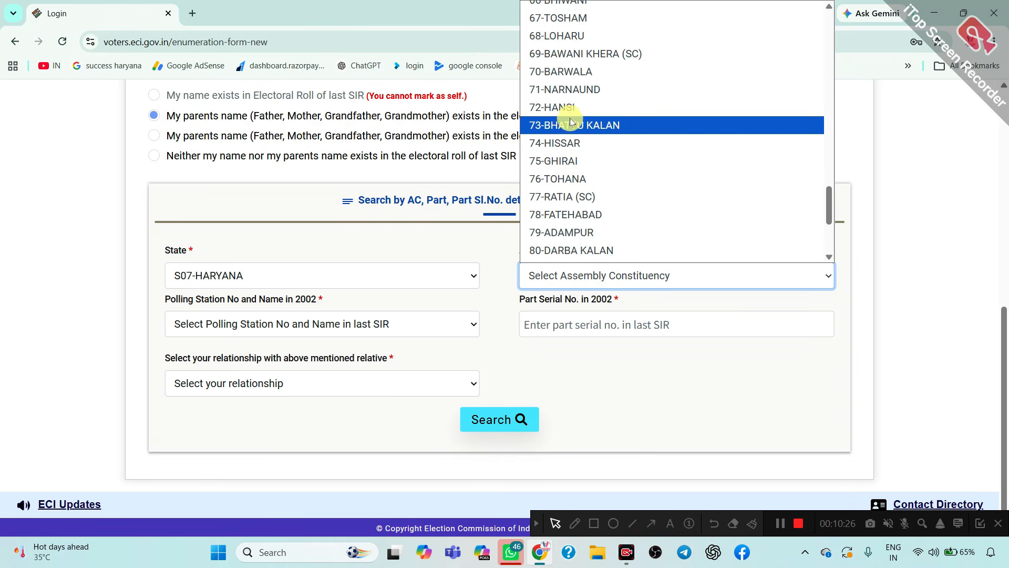
pyautogui.scroll(3, 572, 84)
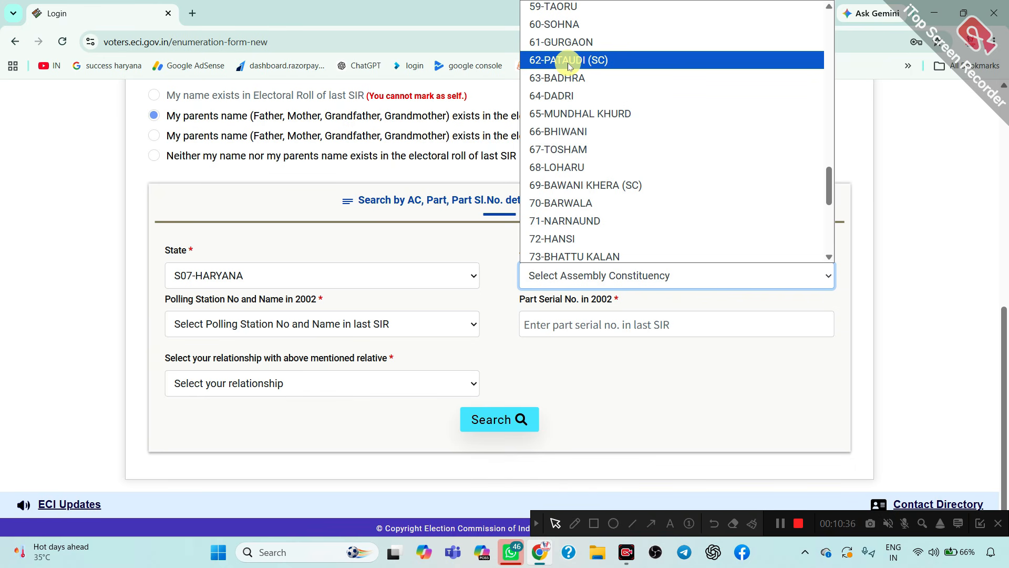
pyautogui.click(569, 62)
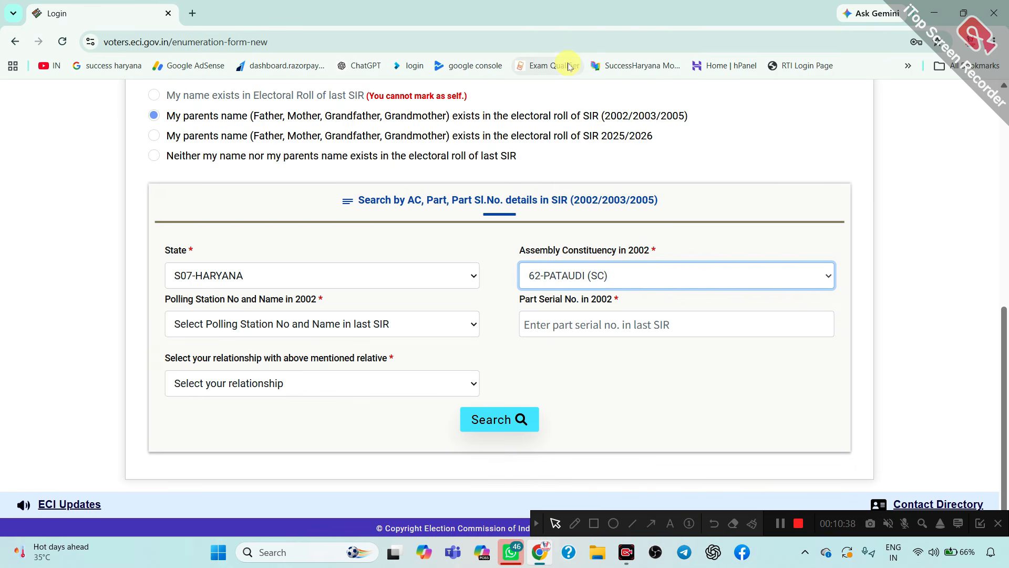
# - Set the Polling Station No and Name in 2002 to 41-FAJILPUR BADLI
pyautogui.click(308, 326)
pyautogui.scroll(-20, 310, 160)
pyautogui.scroll(20, 309, 159)
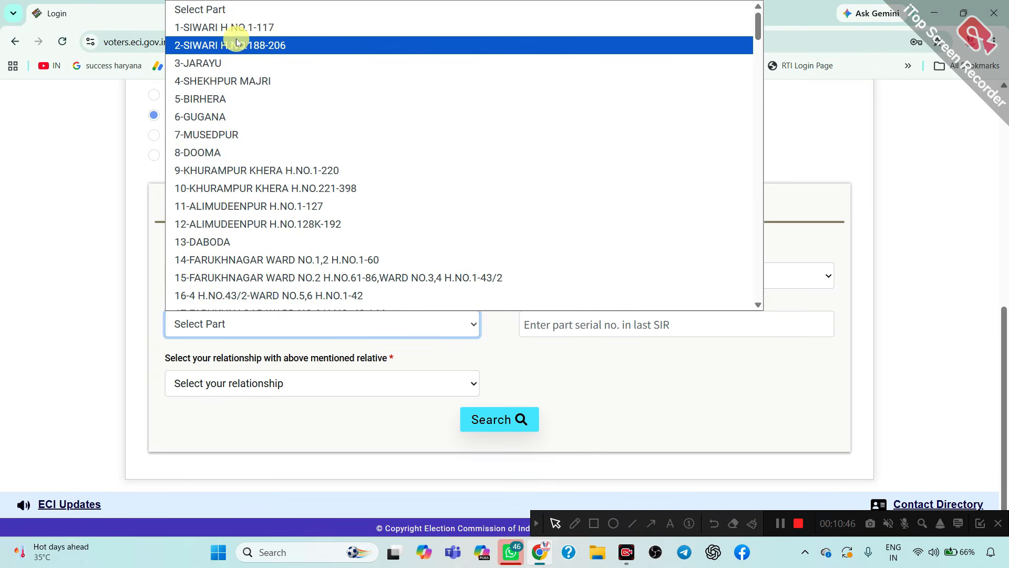
pyautogui.scroll(-12, 253, 228)
pyautogui.scroll(-20, 253, 228)
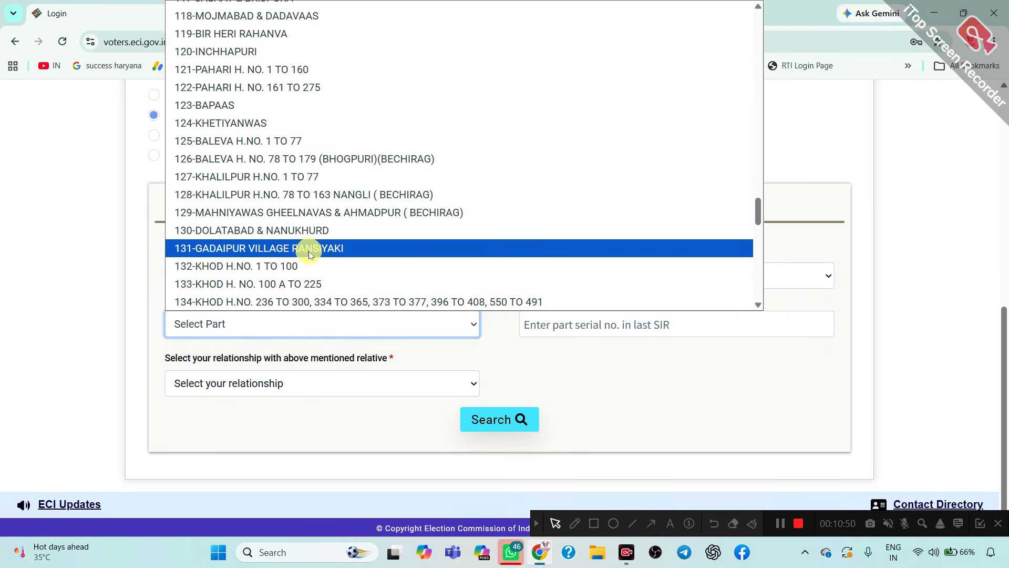
pyautogui.scroll(7, 320, 209)
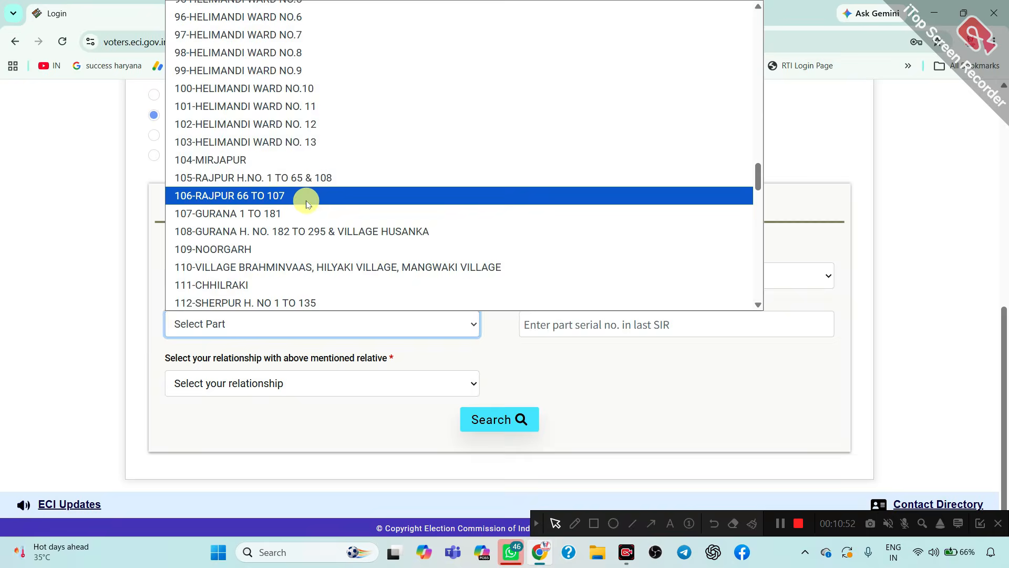
pyautogui.scroll(6, 333, 188)
pyautogui.scroll(6, 334, 191)
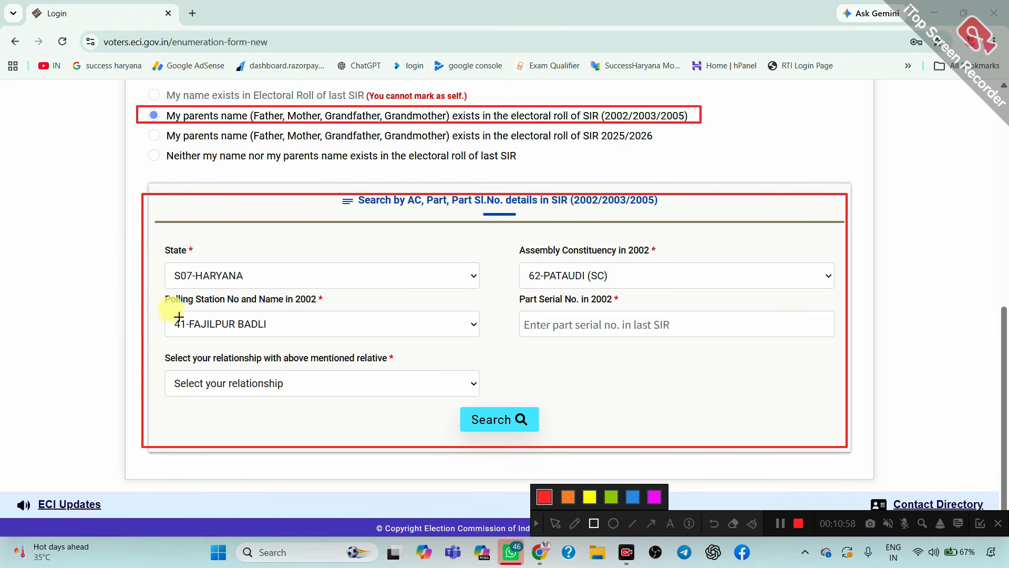
# - Outline the polling station value and the Part Serial No. field with red rectangles, and pause the recording
pyautogui.moveTo(149, 306)
pyautogui.mouseDown()
pyautogui.moveTo(233, 334)
pyautogui.moveTo(362, 335)
pyautogui.mouseUp()
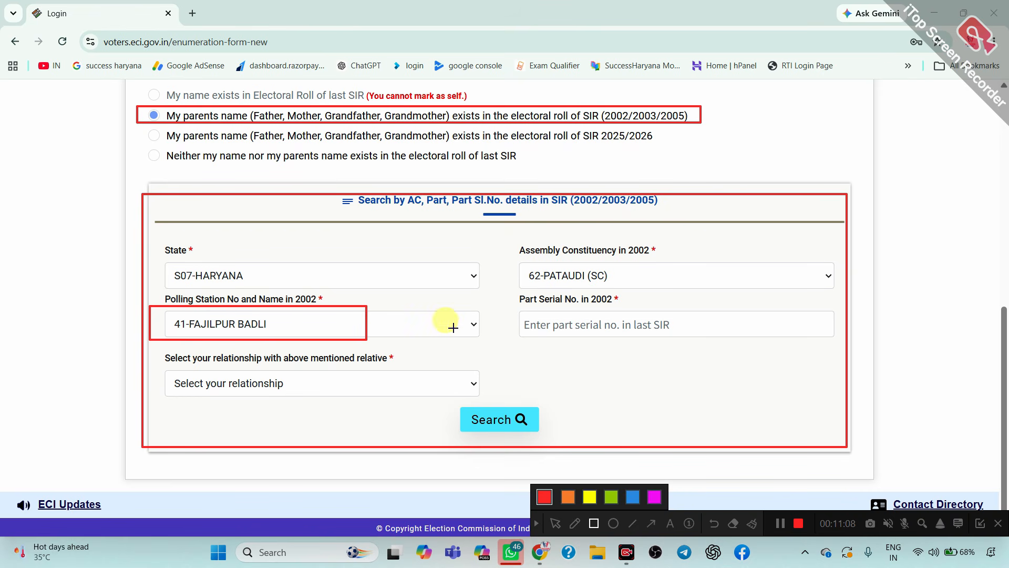
pyautogui.moveTo(511, 300)
pyautogui.mouseDown()
pyautogui.moveTo(580, 336)
pyautogui.moveTo(696, 335)
pyautogui.mouseUp()
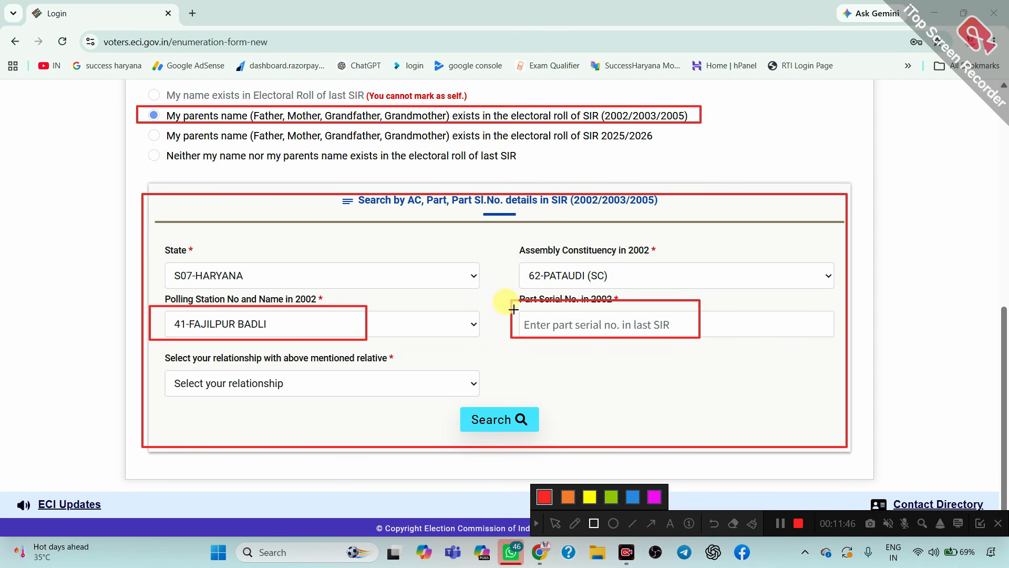
pyautogui.moveTo(519, 318); pyautogui.dragTo(690, 338)
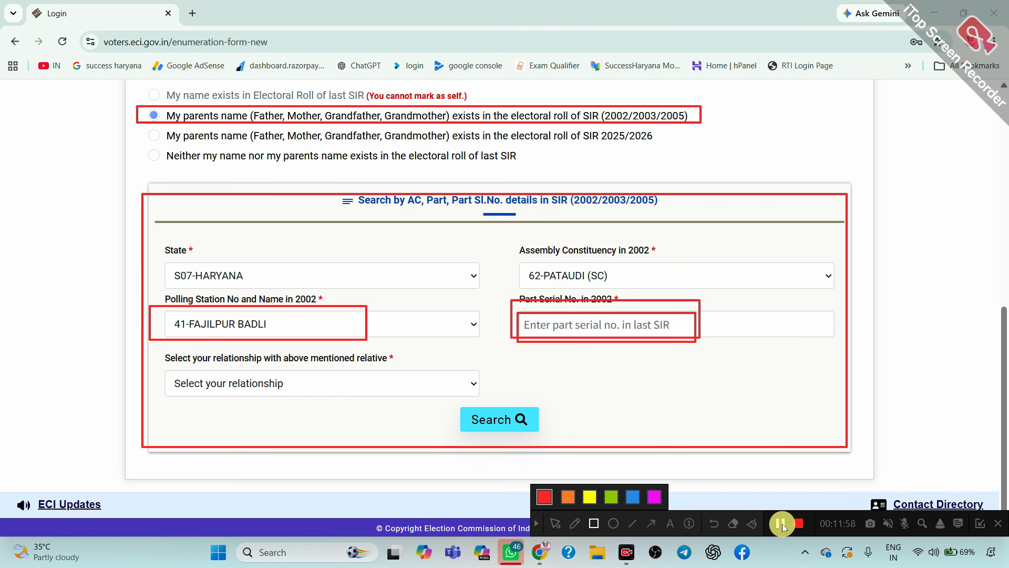
pyautogui.click(781, 524)
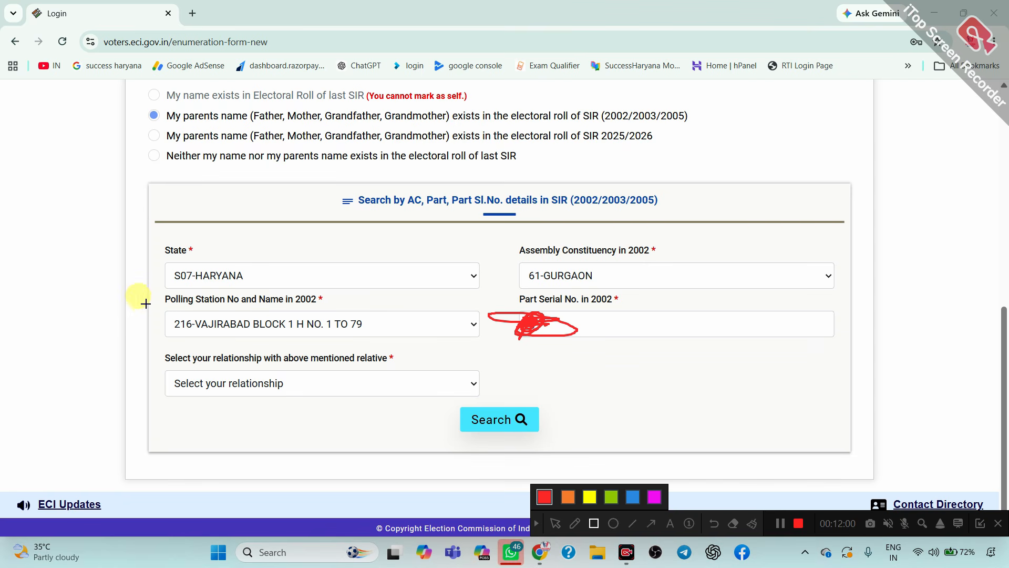
# - Outline the 216-VAJIRABAD polling station value, the relationship field and the Search button with red rectangles
pyautogui.moveTo(155, 310); pyautogui.dragTo(409, 340)
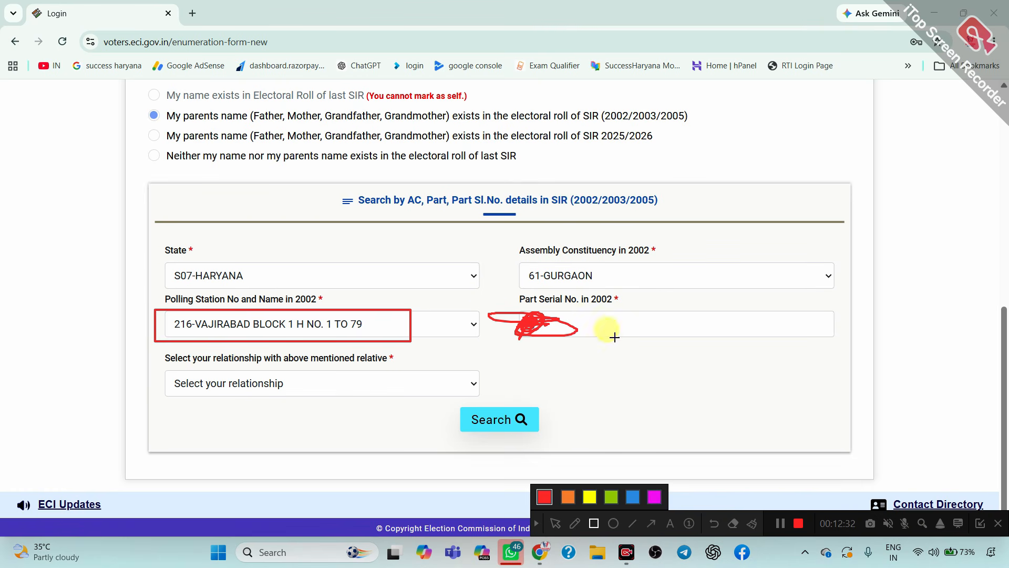
pyautogui.moveTo(159, 368); pyautogui.dragTo(292, 396)
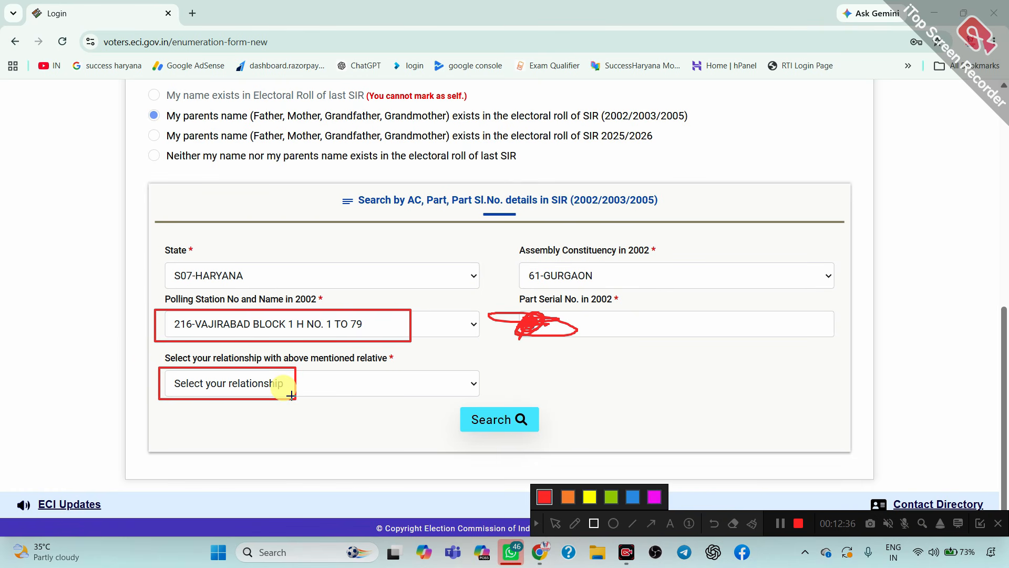
pyautogui.moveTo(290, 395); pyautogui.dragTo(292, 397)
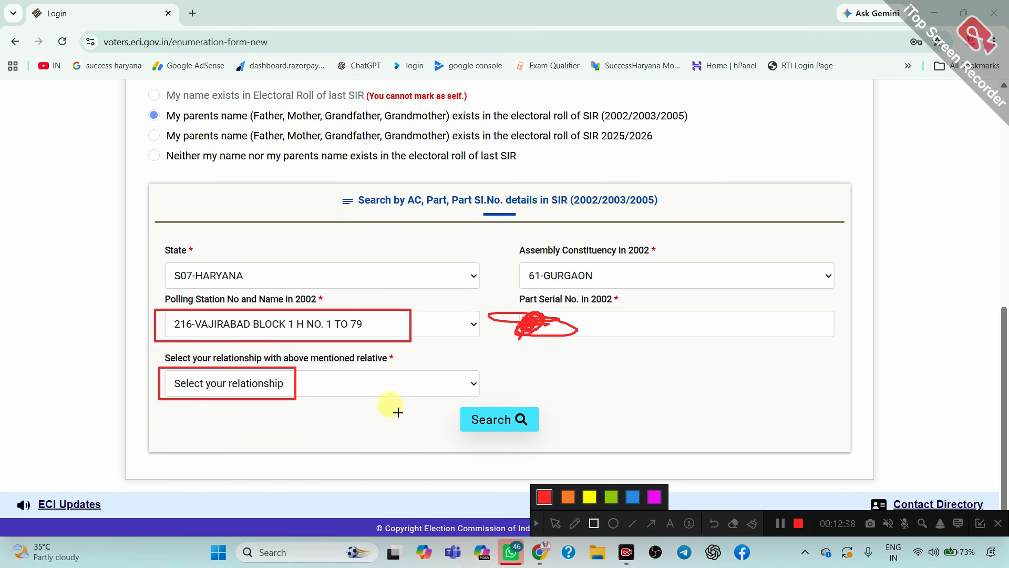
pyautogui.moveTo(446, 401); pyautogui.dragTo(560, 439)
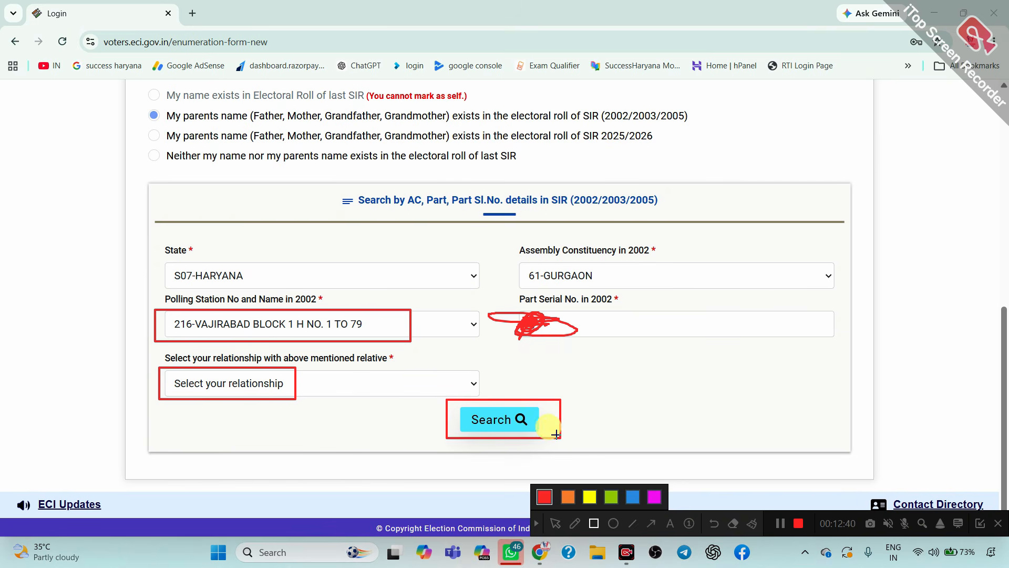
pyautogui.moveTo(156, 368)
pyautogui.mouseDown()
pyautogui.moveTo(225, 402)
pyautogui.moveTo(312, 405)
pyautogui.mouseUp()
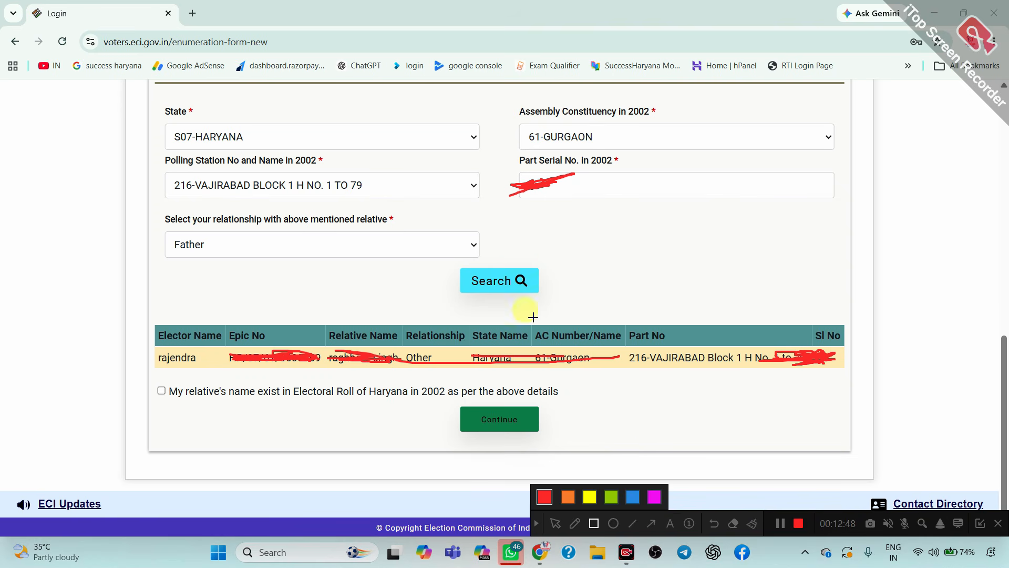
# - Outline the Search button, the whole search results section and each results column except Relationship with red rectangles
pyautogui.moveTo(444, 252); pyautogui.dragTo(615, 303)
pyautogui.moveTo(128, 301)
pyautogui.mouseDown()
pyautogui.moveTo(207, 397)
pyautogui.moveTo(680, 450)
pyautogui.moveTo(924, 427)
pyautogui.moveTo(857, 432)
pyautogui.mouseUp()
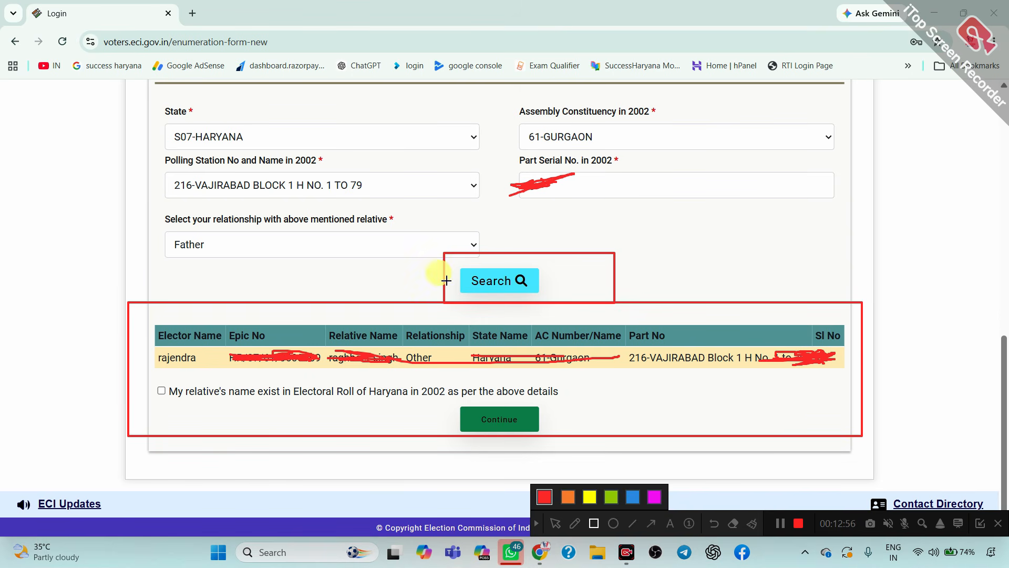
pyautogui.moveTo(146, 321); pyautogui.dragTo(205, 374)
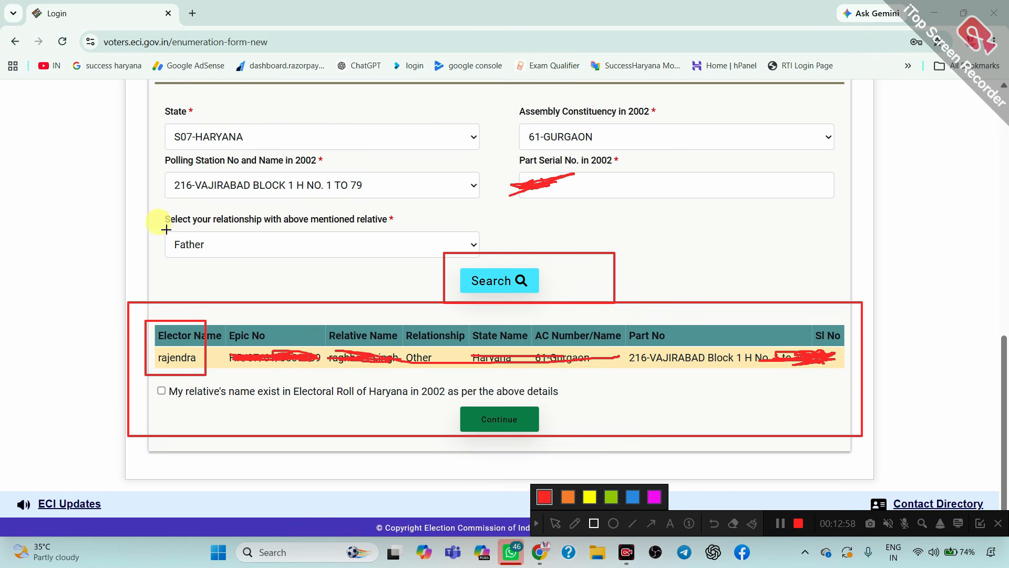
pyautogui.moveTo(219, 318)
pyautogui.mouseDown()
pyautogui.moveTo(295, 379)
pyautogui.moveTo(321, 367)
pyautogui.mouseUp()
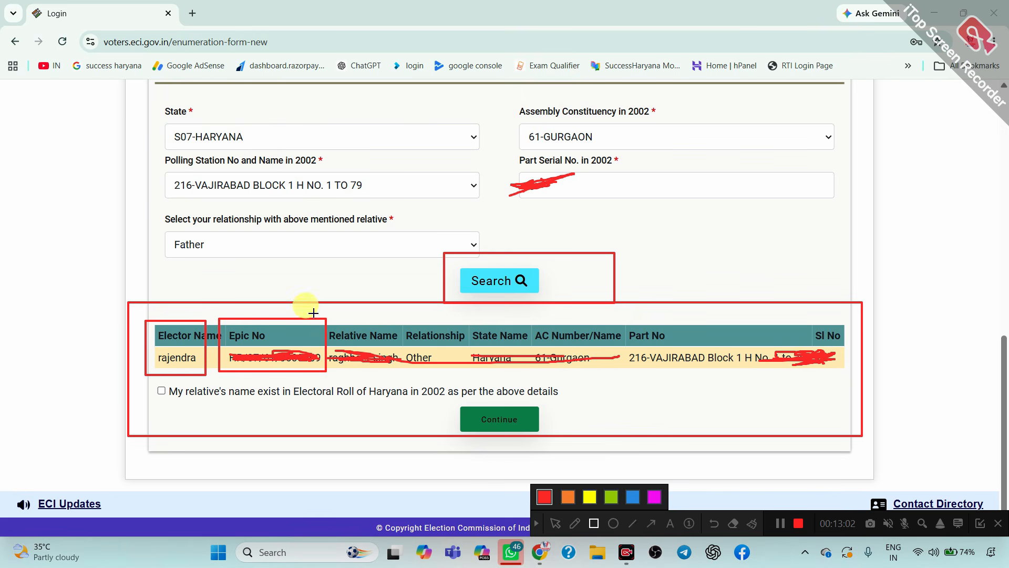
pyautogui.moveTo(321, 316)
pyautogui.mouseDown()
pyautogui.moveTo(386, 366)
pyautogui.moveTo(402, 367)
pyautogui.mouseUp()
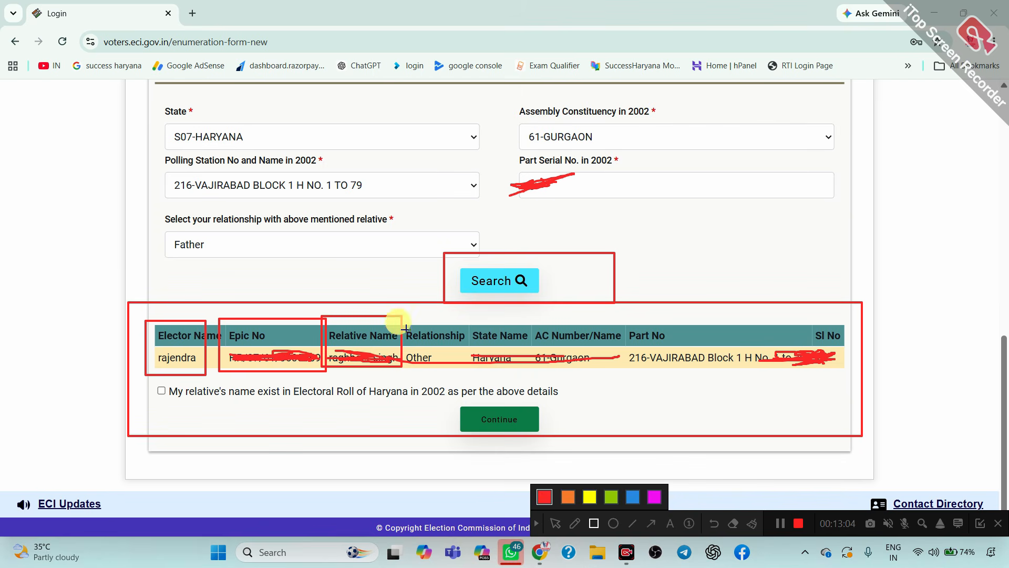
pyautogui.moveTo(464, 324); pyautogui.dragTo(514, 379)
pyautogui.moveTo(530, 325)
pyautogui.mouseDown()
pyautogui.moveTo(581, 380)
pyautogui.moveTo(603, 382)
pyautogui.mouseUp()
pyautogui.moveTo(622, 324)
pyautogui.mouseDown()
pyautogui.moveTo(699, 382)
pyautogui.moveTo(812, 372)
pyautogui.mouseUp()
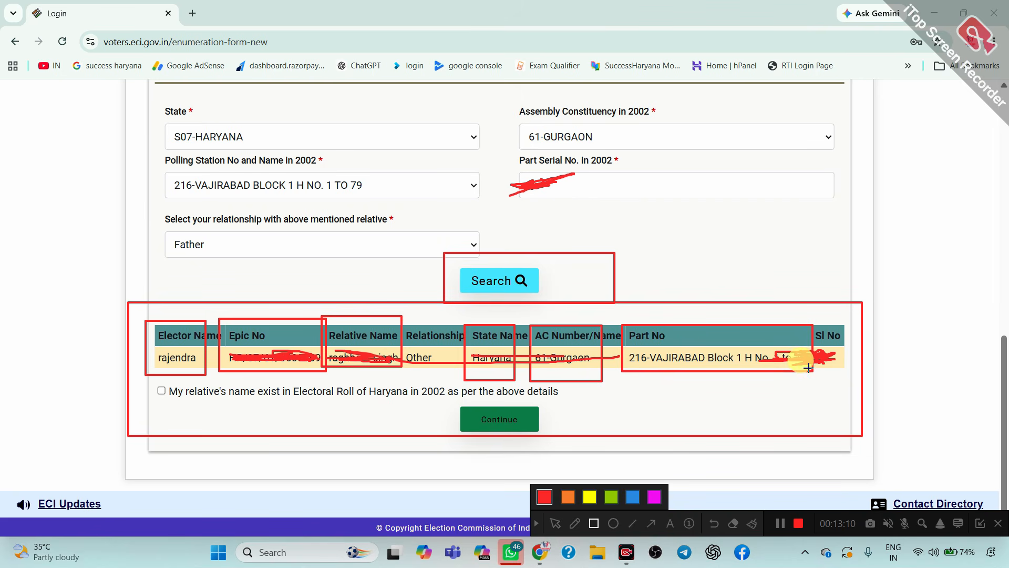
pyautogui.moveTo(811, 317)
pyautogui.mouseDown()
pyautogui.moveTo(835, 368)
pyautogui.moveTo(850, 375)
pyautogui.mouseUp()
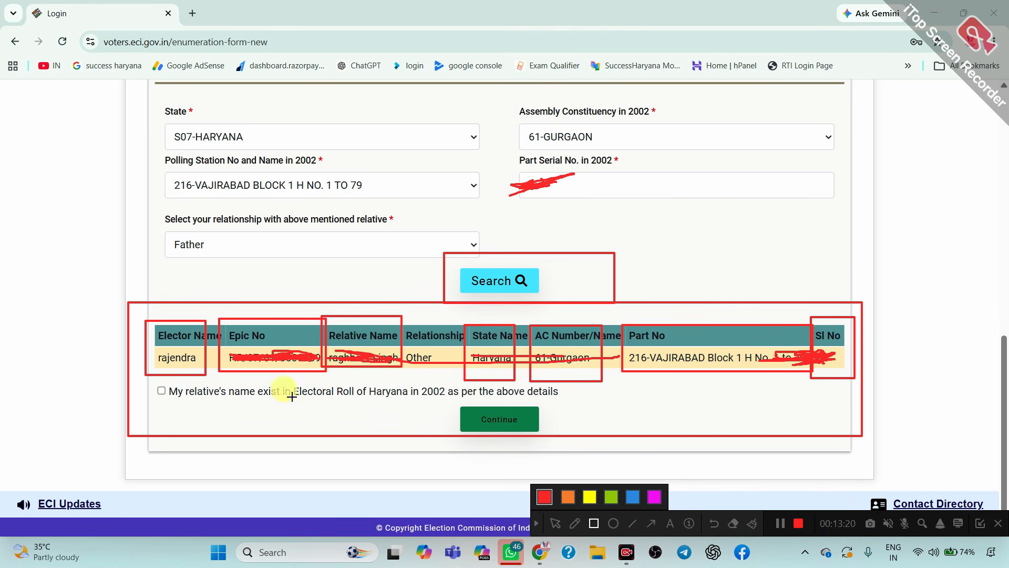
# - Outline the relative's name confirmation checkbox and the Continue button twice with red rectangles, and pause the recording
pyautogui.moveTo(151, 382); pyautogui.dragTo(174, 402)
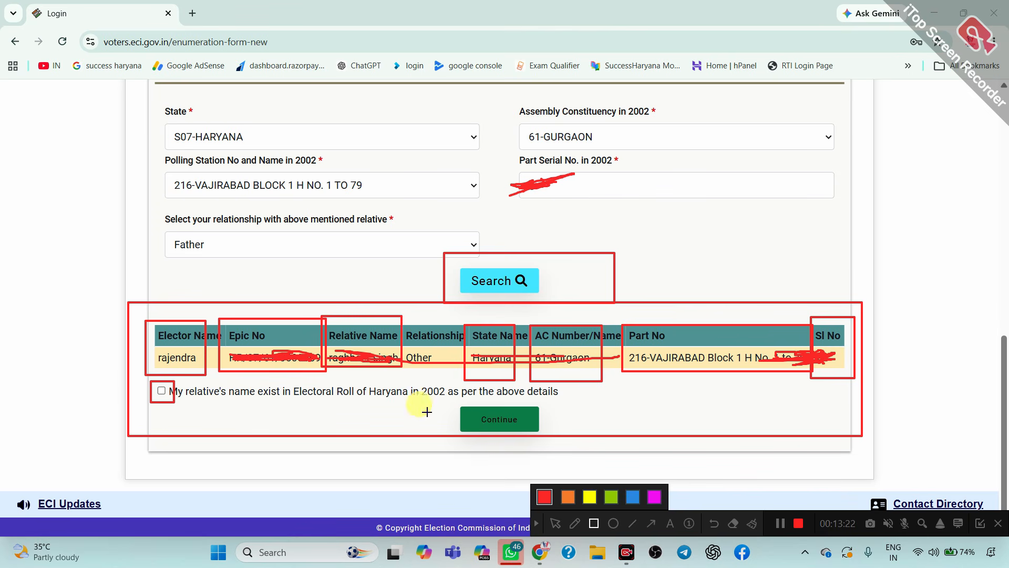
pyautogui.moveTo(454, 402); pyautogui.dragTo(553, 428)
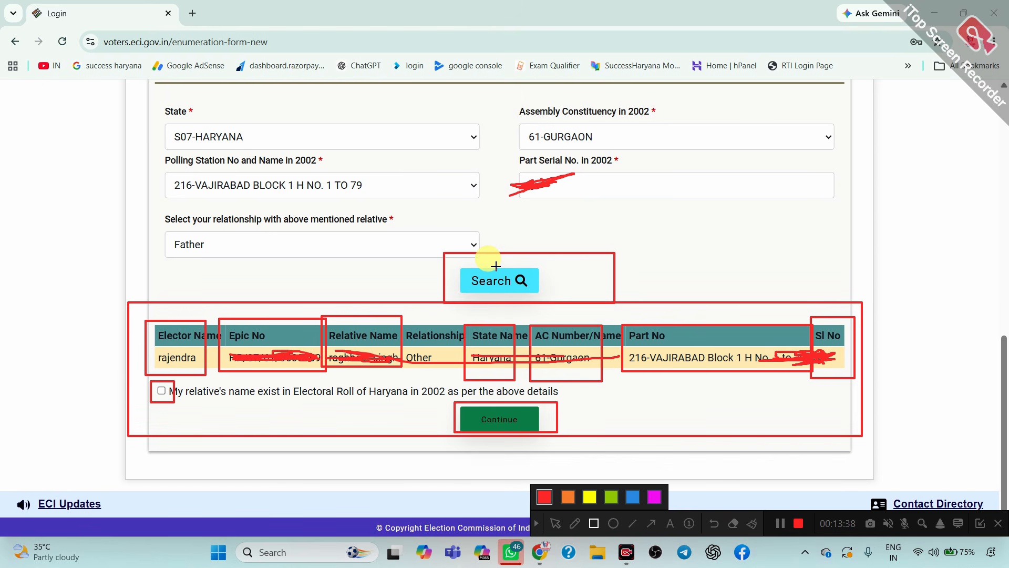
pyautogui.moveTo(153, 382); pyautogui.dragTo(173, 400)
pyautogui.moveTo(454, 404); pyautogui.dragTo(545, 434)
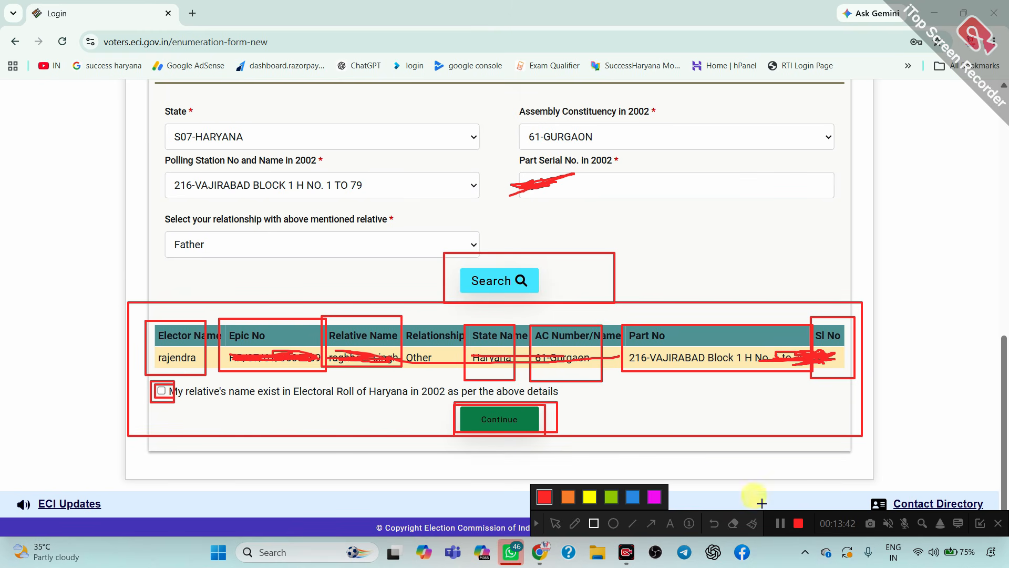
pyautogui.click(777, 522)
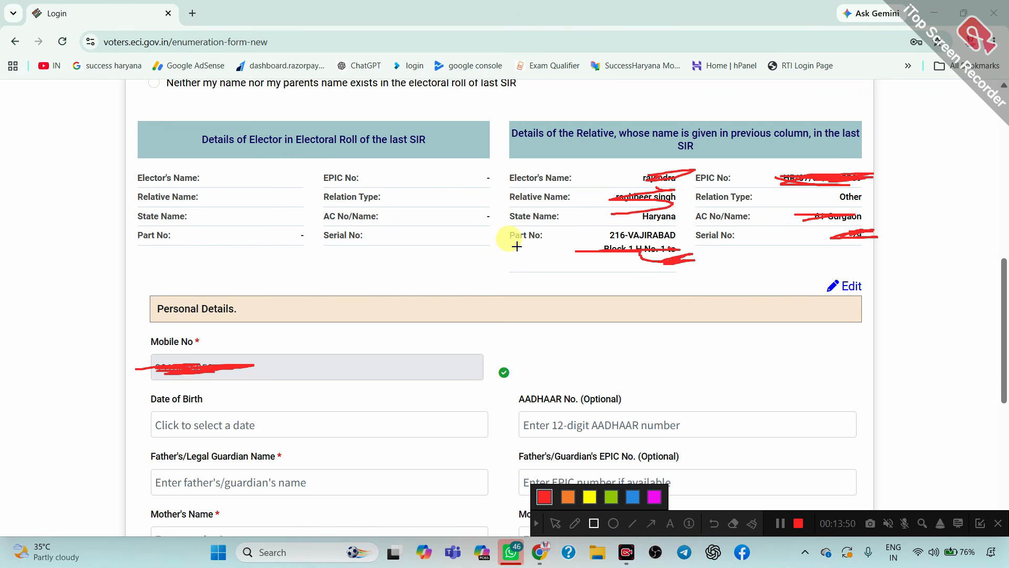
# - Outline the Details of Elector in Electoral Roll of the last SIR section with a red rectangle
pyautogui.moveTo(122, 99)
pyautogui.mouseDown()
pyautogui.moveTo(412, 275)
pyautogui.moveTo(499, 274)
pyautogui.mouseUp()
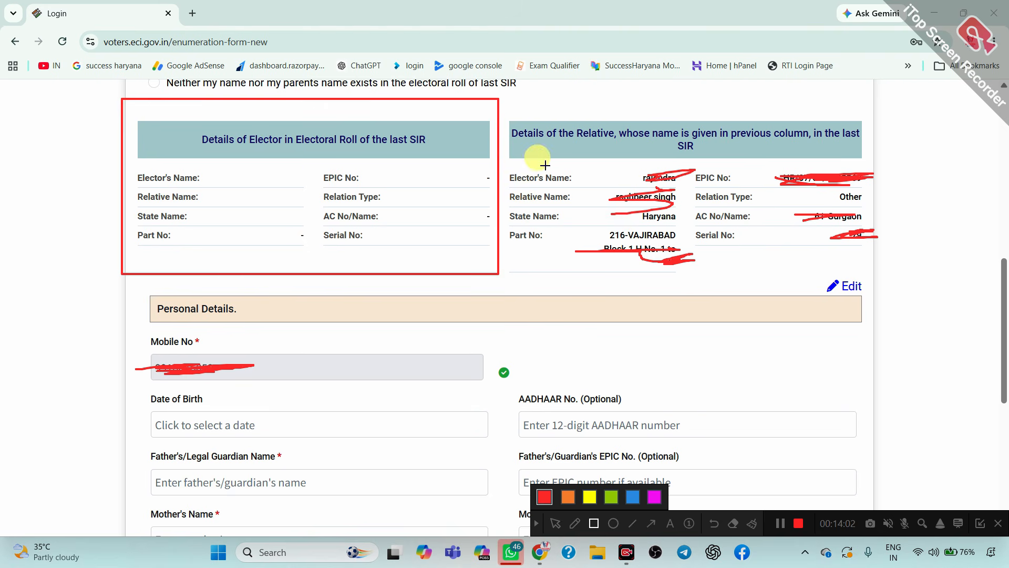
# - Outline the relative's last-SIR details section in red and draw two red arrows into each of the elector and relative sections
pyautogui.moveTo(504, 101)
pyautogui.mouseDown()
pyautogui.moveTo(769, 273)
pyautogui.moveTo(900, 273)
pyautogui.mouseUp()
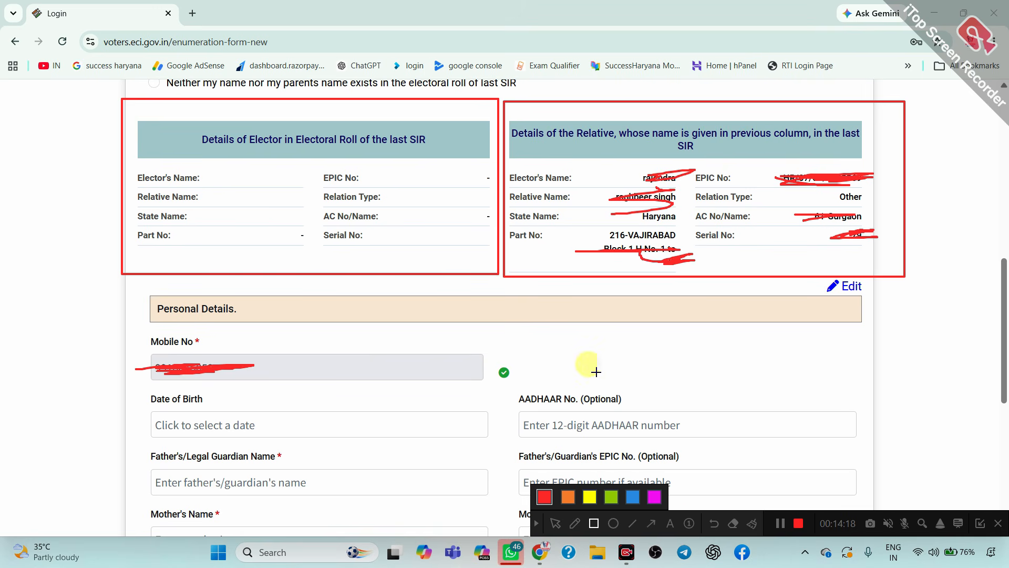
pyautogui.click(661, 527)
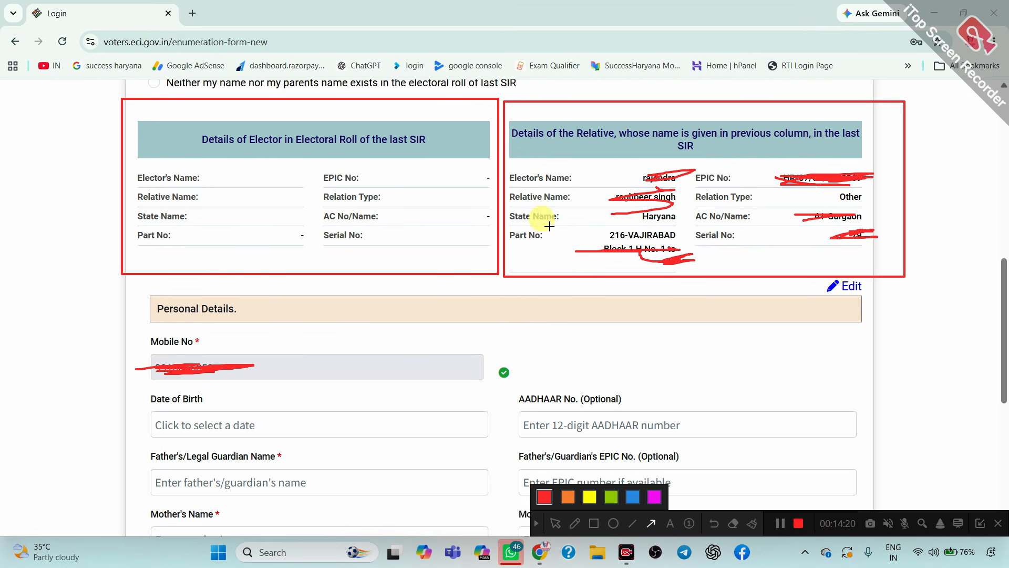
pyautogui.moveTo(556, 229); pyautogui.dragTo(234, 216)
pyautogui.moveTo(535, 194); pyautogui.dragTo(759, 183)
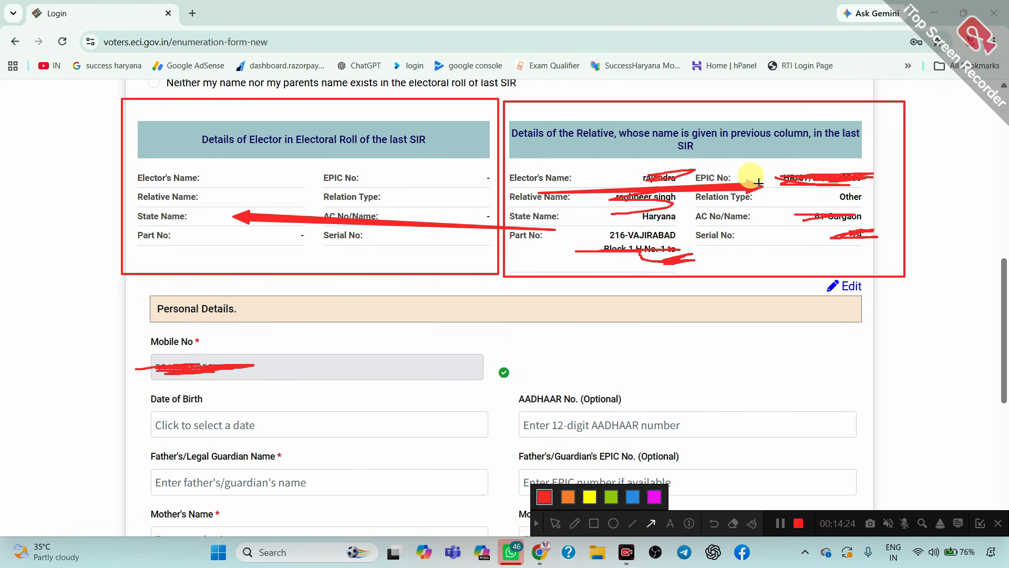
pyautogui.moveTo(505, 213); pyautogui.dragTo(277, 203)
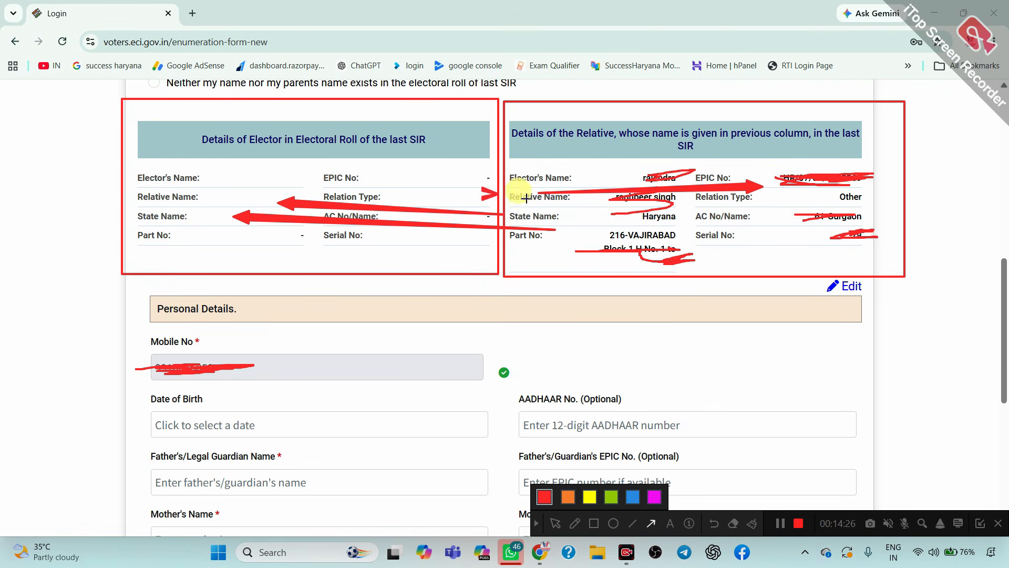
pyautogui.moveTo(494, 192); pyautogui.dragTo(754, 202)
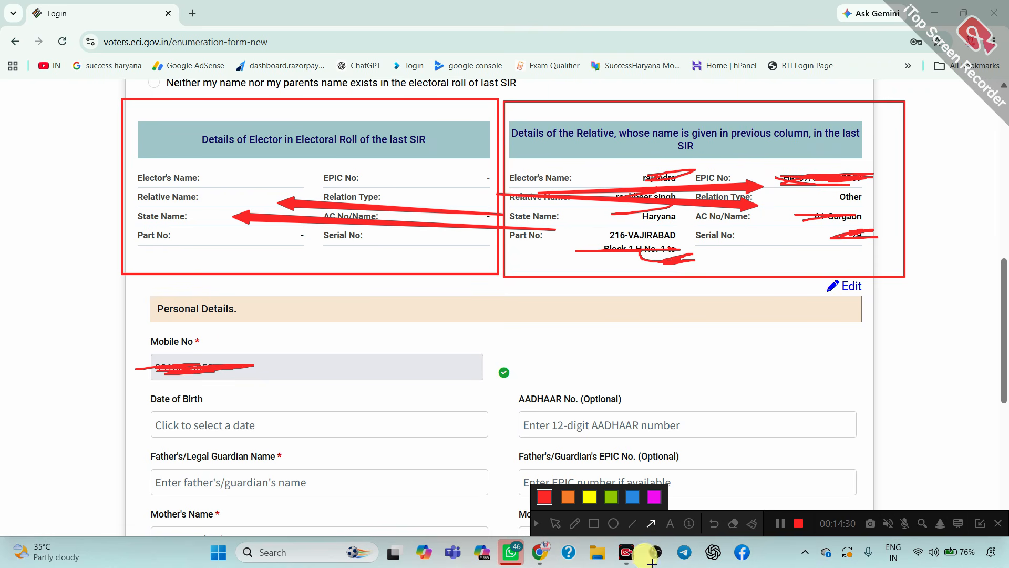
# - Outline the Personal Details section once and the Date of Birth and AADHAAR No. fields twice each with red rectangles
pyautogui.click(599, 525)
pyautogui.moveTo(138, 301)
pyautogui.mouseDown()
pyautogui.moveTo(158, 435)
pyautogui.moveTo(731, 557)
pyautogui.moveTo(875, 552)
pyautogui.moveTo(944, 529)
pyautogui.mouseUp()
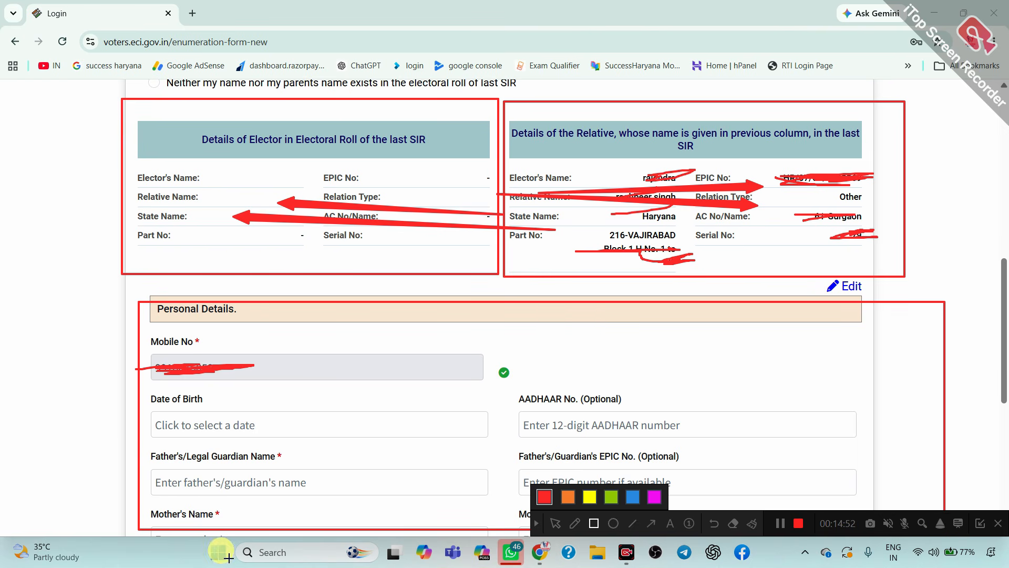
pyautogui.moveTo(139, 408); pyautogui.dragTo(300, 454)
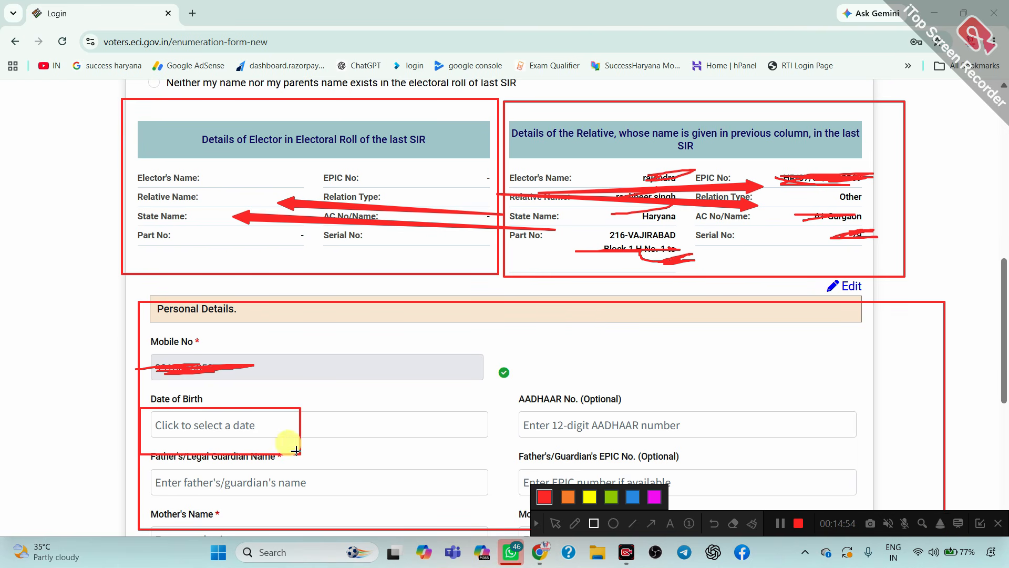
pyautogui.moveTo(512, 406); pyautogui.dragTo(741, 444)
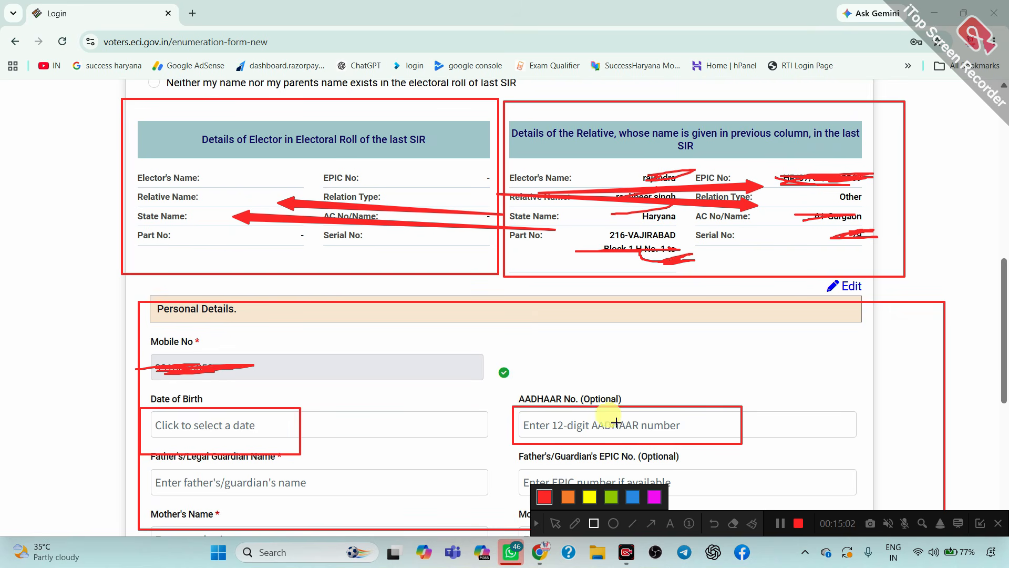
pyautogui.moveTo(511, 407); pyautogui.dragTo(689, 439)
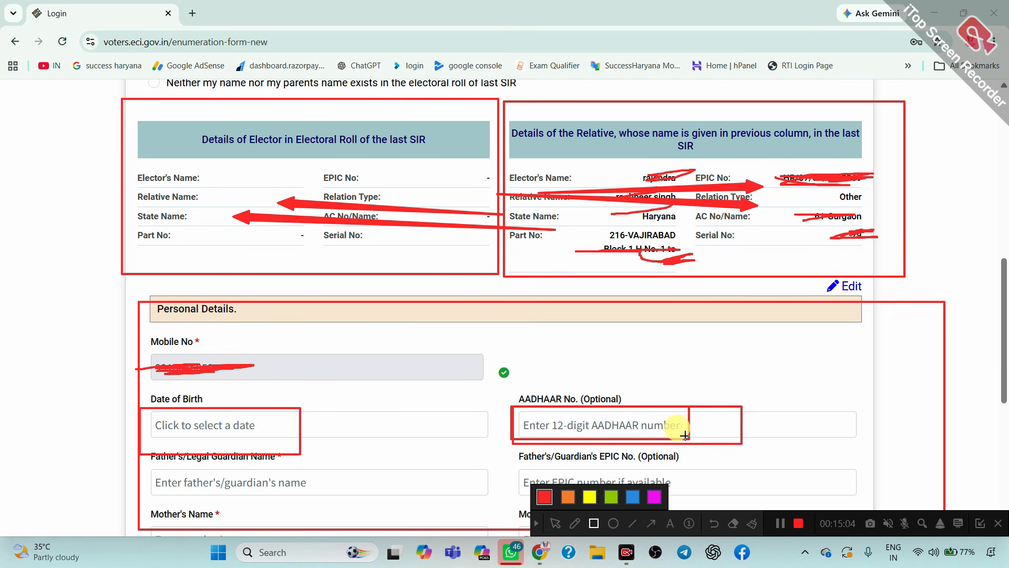
pyautogui.moveTo(141, 408); pyautogui.dragTo(277, 446)
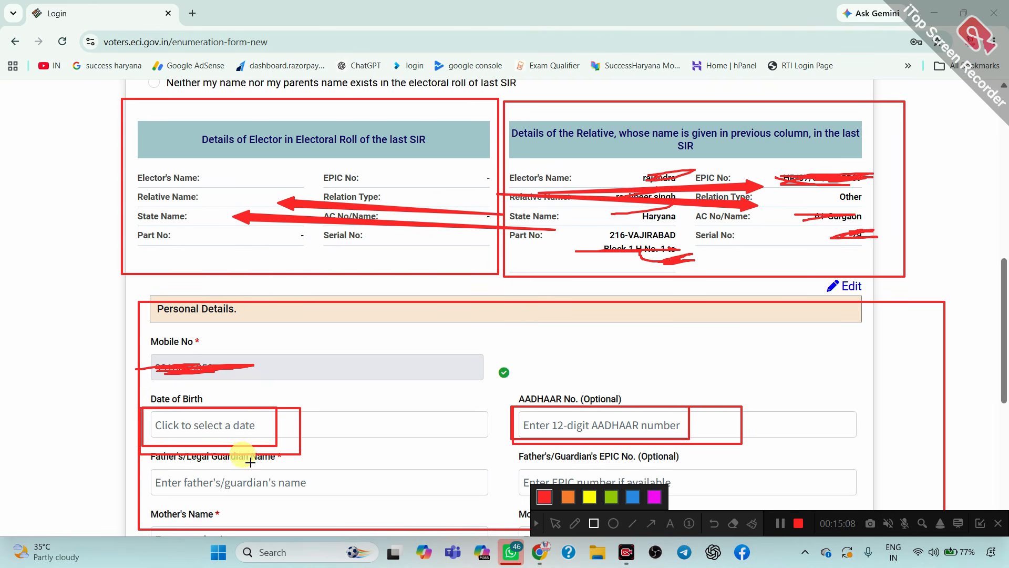
# - Outline the father's name and father's EPIC fields and the relative's EPIC number in the last-SIR details with red rectangles
pyautogui.moveTo(142, 457); pyautogui.dragTo(326, 503)
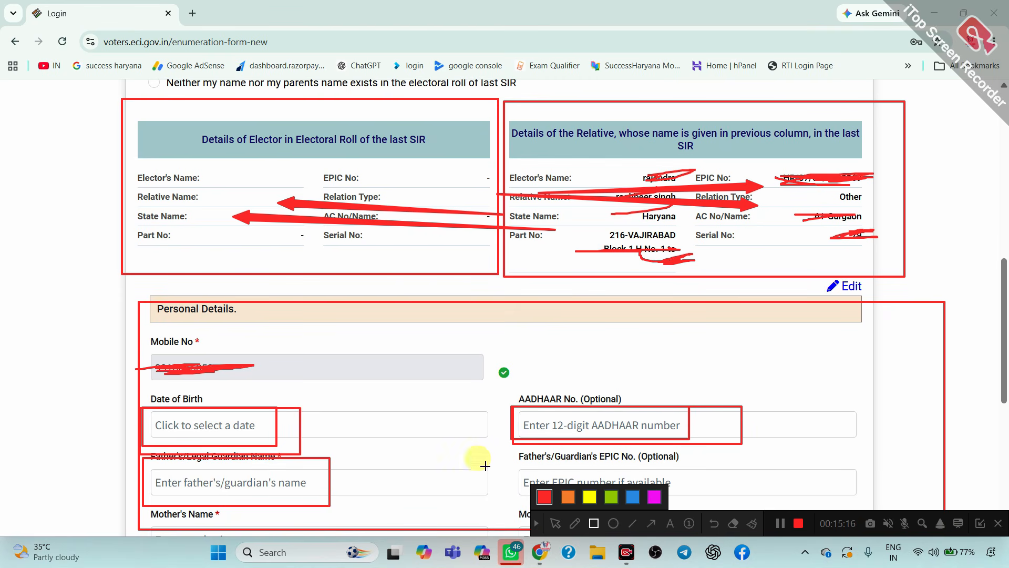
pyautogui.moveTo(501, 466)
pyautogui.mouseDown()
pyautogui.moveTo(573, 496)
pyautogui.moveTo(714, 494)
pyautogui.mouseUp()
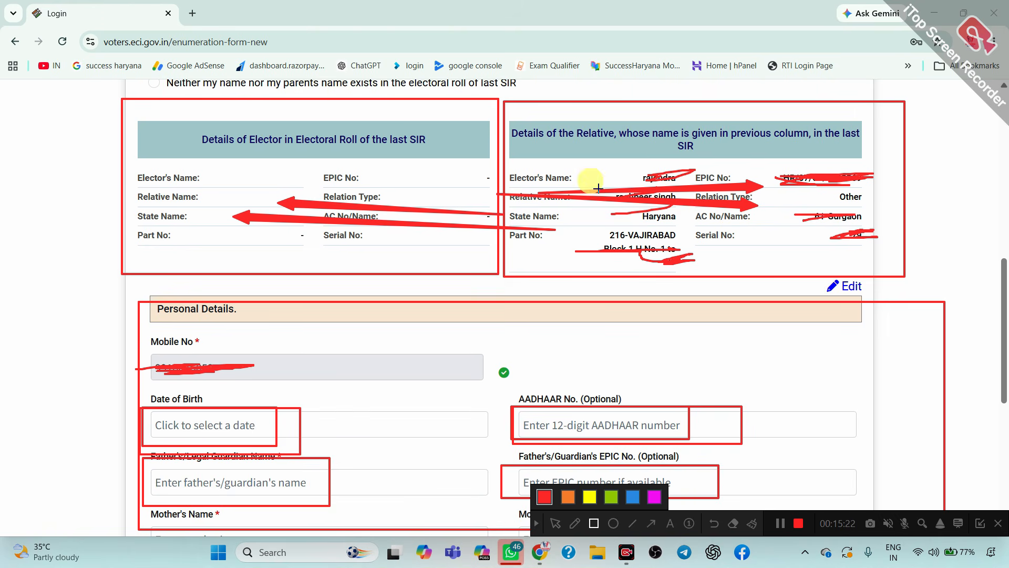
pyautogui.moveTo(766, 167); pyautogui.dragTo(897, 198)
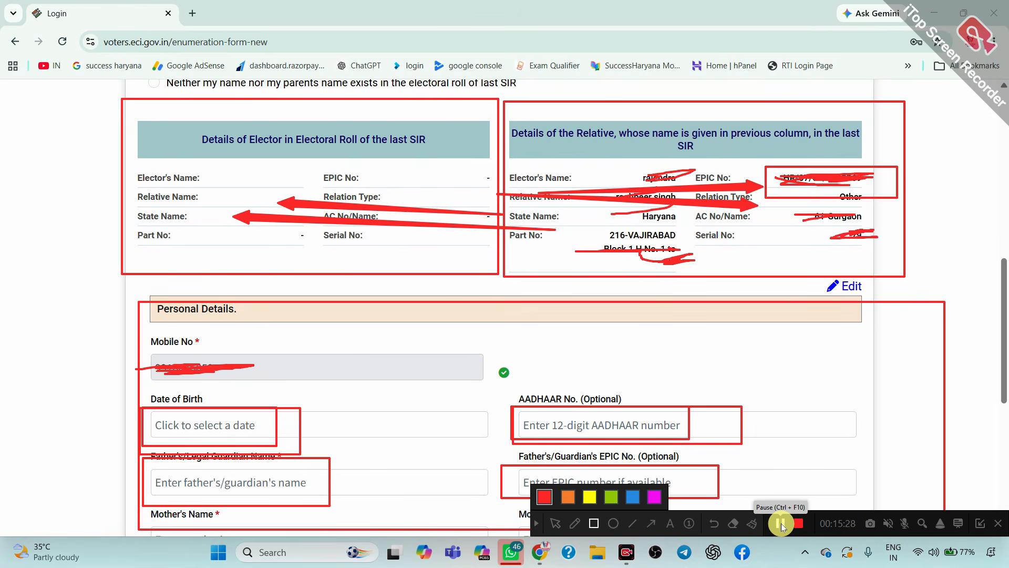
# - Outline the empty spouse's name, spouse's EPIC and place fields and the Choose File, Preview and Submit buttons in red, and pause the recording
pyautogui.scroll(-7, 585, 294)
pyautogui.moveTo(145, 198); pyautogui.dragTo(381, 239)
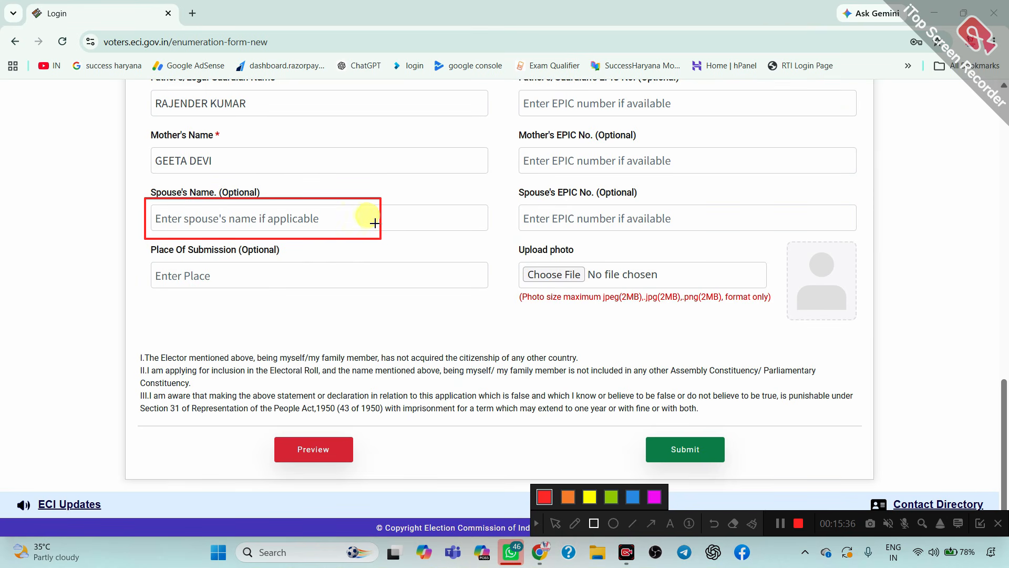
pyautogui.moveTo(506, 198); pyautogui.dragTo(681, 242)
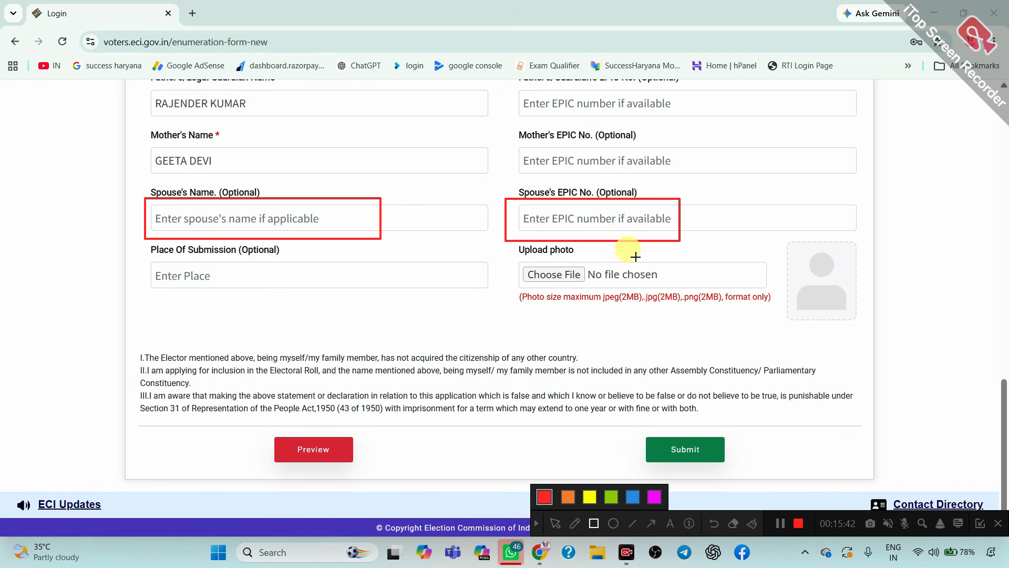
pyautogui.moveTo(137, 254); pyautogui.dragTo(242, 290)
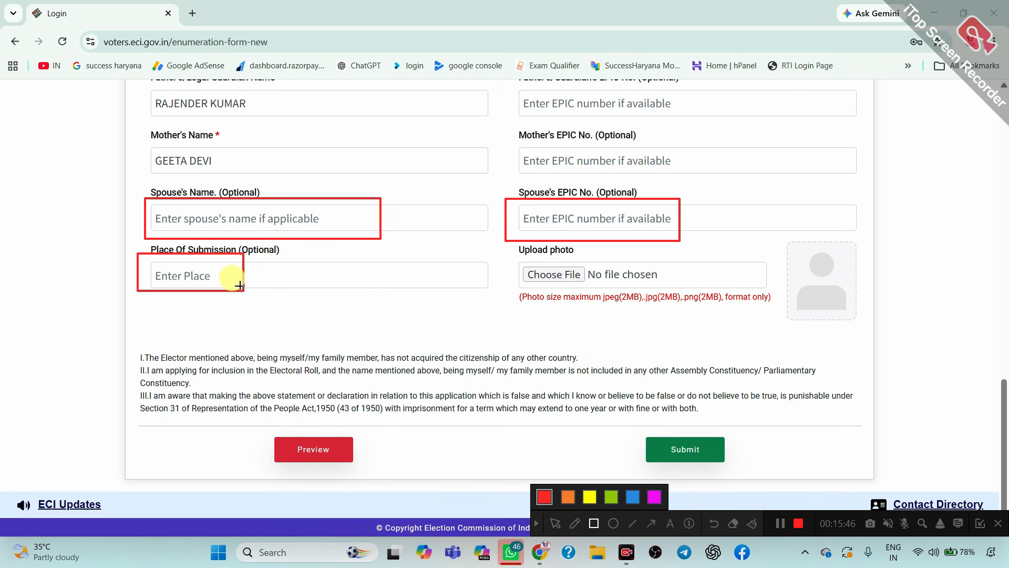
pyautogui.moveTo(513, 256); pyautogui.dragTo(590, 287)
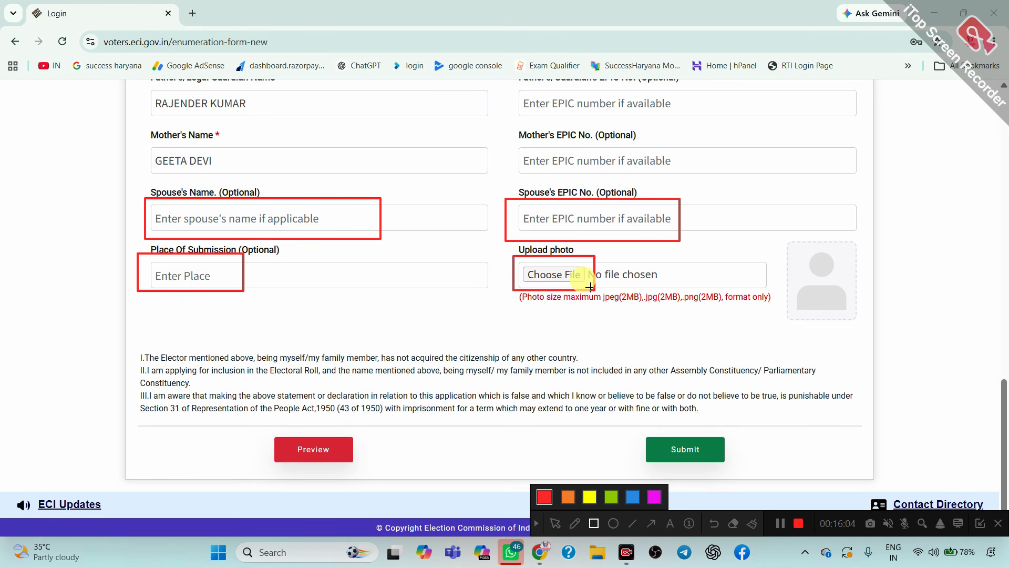
pyautogui.moveTo(267, 432); pyautogui.dragTo(356, 469)
pyautogui.moveTo(633, 427); pyautogui.dragTo(750, 476)
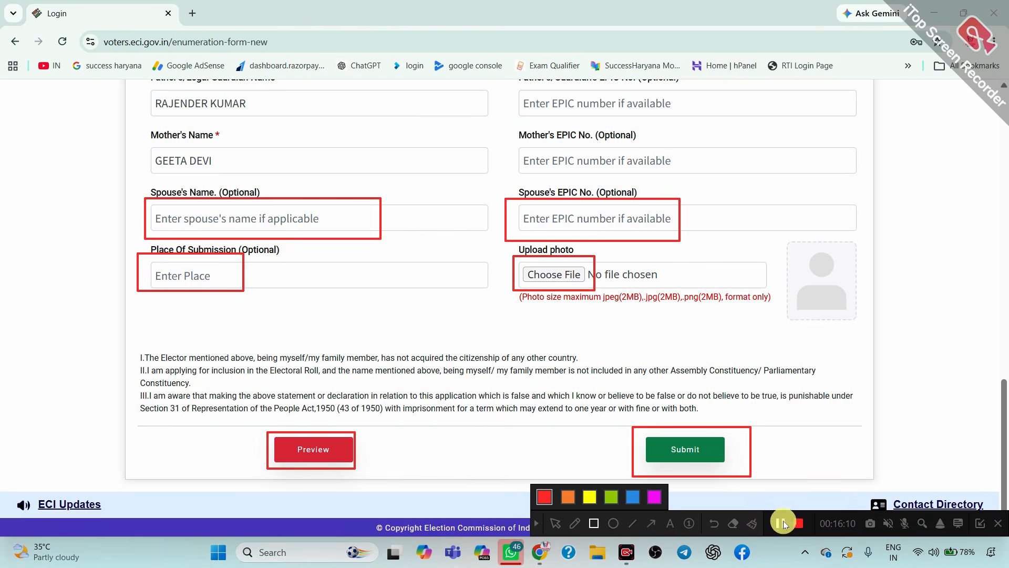
pyautogui.click(787, 518)
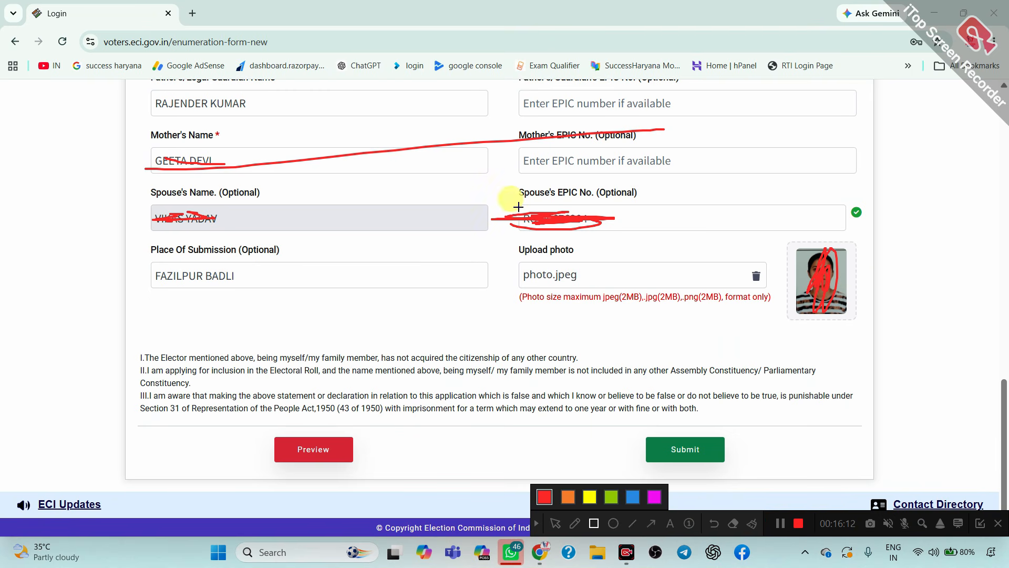
# - Outline the filled spouse's name, EPIC and place values, the green check mark and the Preview and Submit buttons in red, and pause the recording
pyautogui.moveTo(146, 209); pyautogui.dragTo(238, 240)
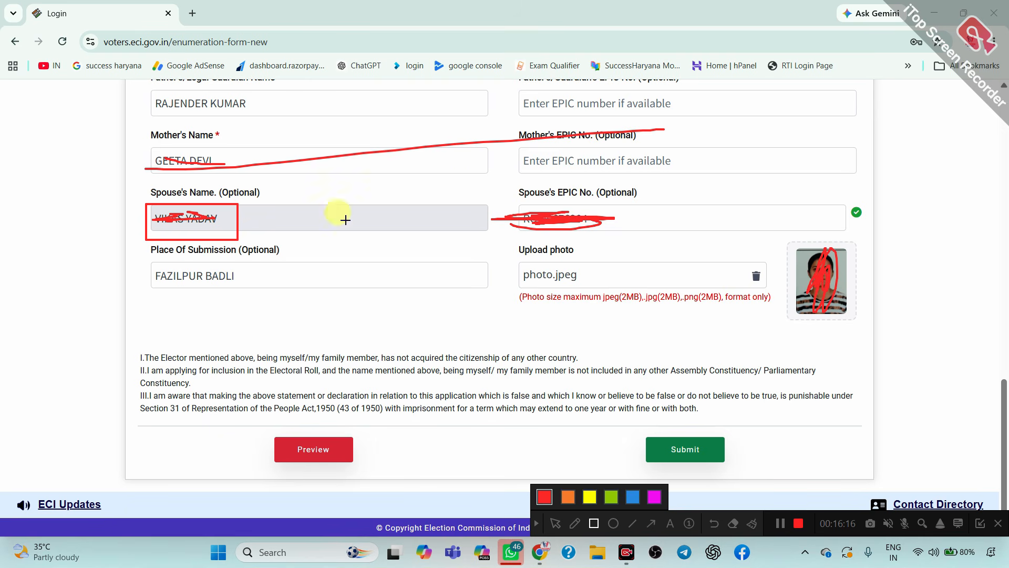
pyautogui.moveTo(513, 203); pyautogui.dragTo(616, 230)
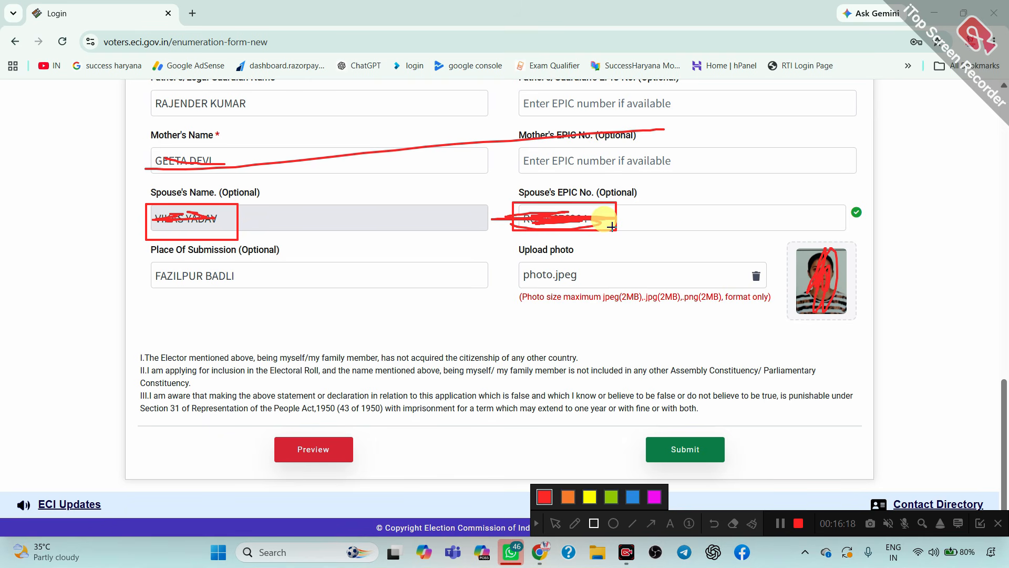
pyautogui.moveTo(843, 197); pyautogui.dragTo(865, 221)
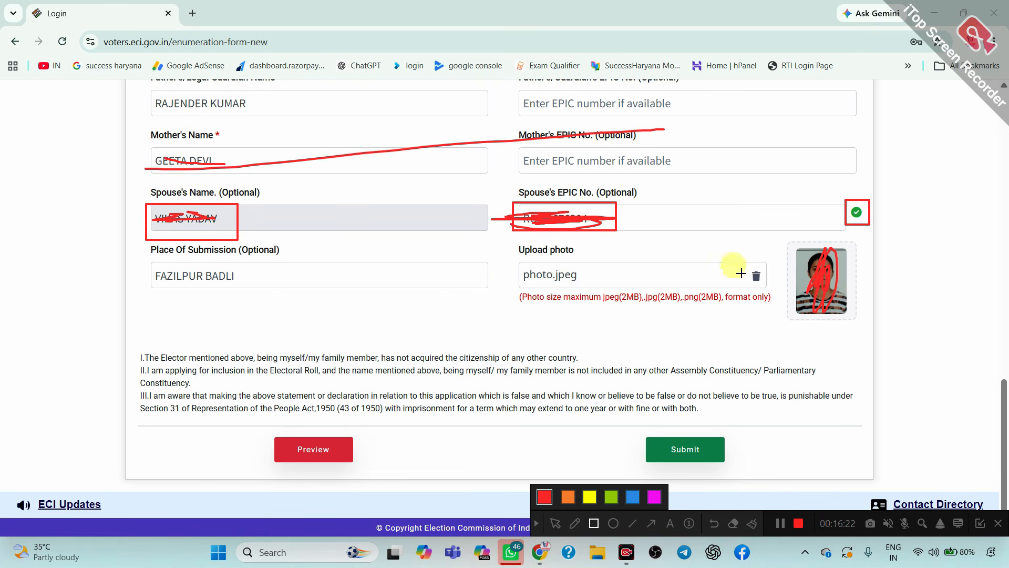
pyautogui.moveTo(139, 269); pyautogui.dragTo(272, 286)
pyautogui.moveTo(259, 430); pyautogui.dragTo(399, 482)
pyautogui.moveTo(629, 430); pyautogui.dragTo(777, 477)
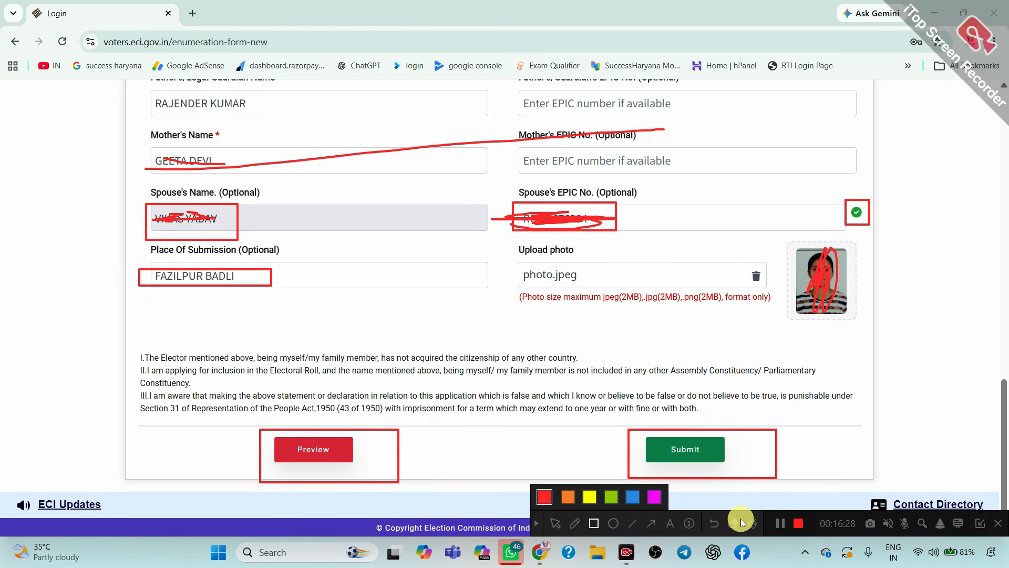
pyautogui.click(780, 523)
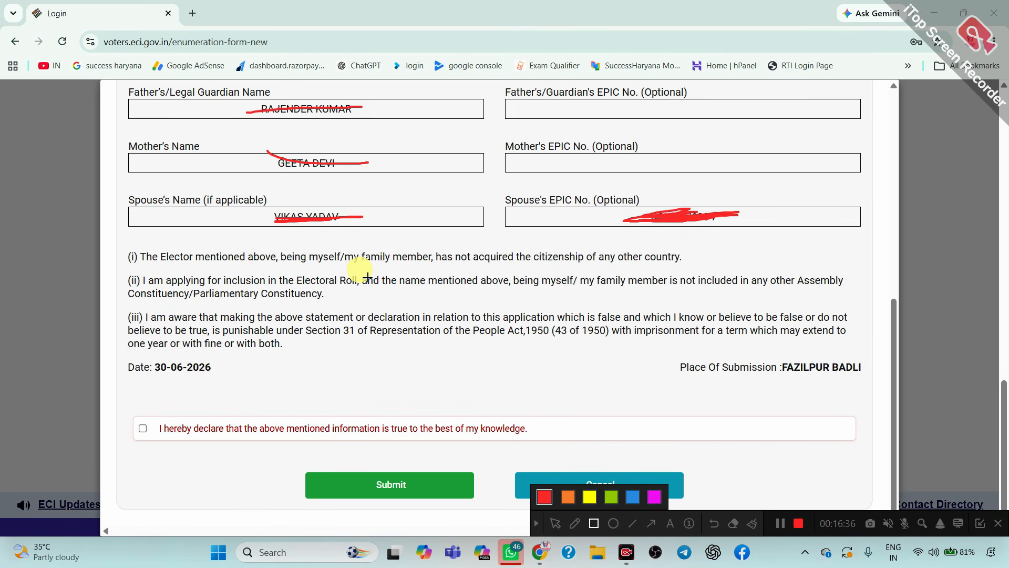
# - Outline the declaration checkbox, the Submit button and the submission date in the form preview with red rectangles
pyautogui.moveTo(128, 411); pyautogui.dragTo(158, 450)
pyautogui.moveTo(280, 462)
pyautogui.mouseDown()
pyautogui.moveTo(442, 507)
pyautogui.moveTo(496, 508)
pyautogui.mouseUp()
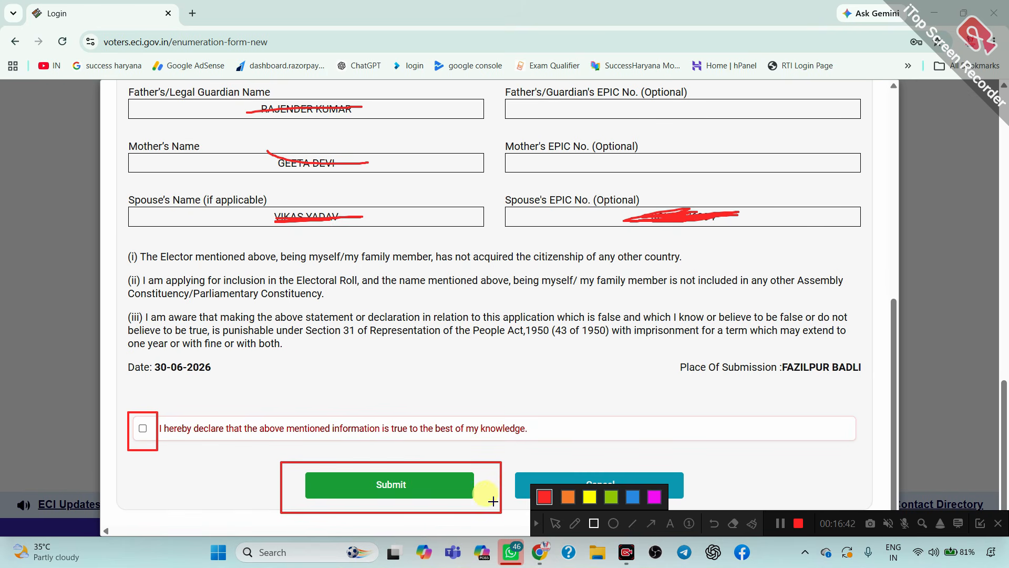
pyautogui.moveTo(120, 355); pyautogui.dragTo(222, 386)
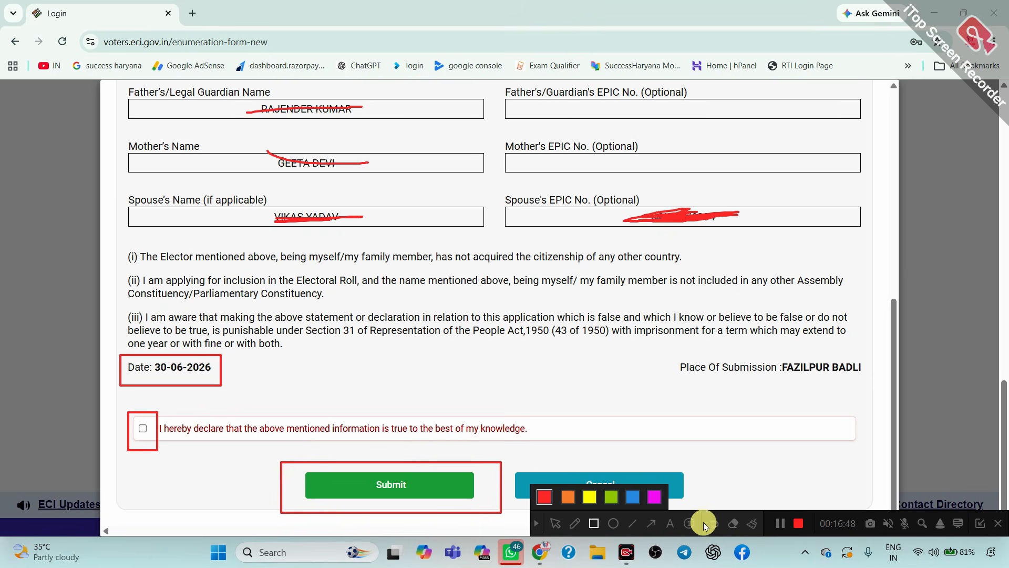
pyautogui.click(750, 522)
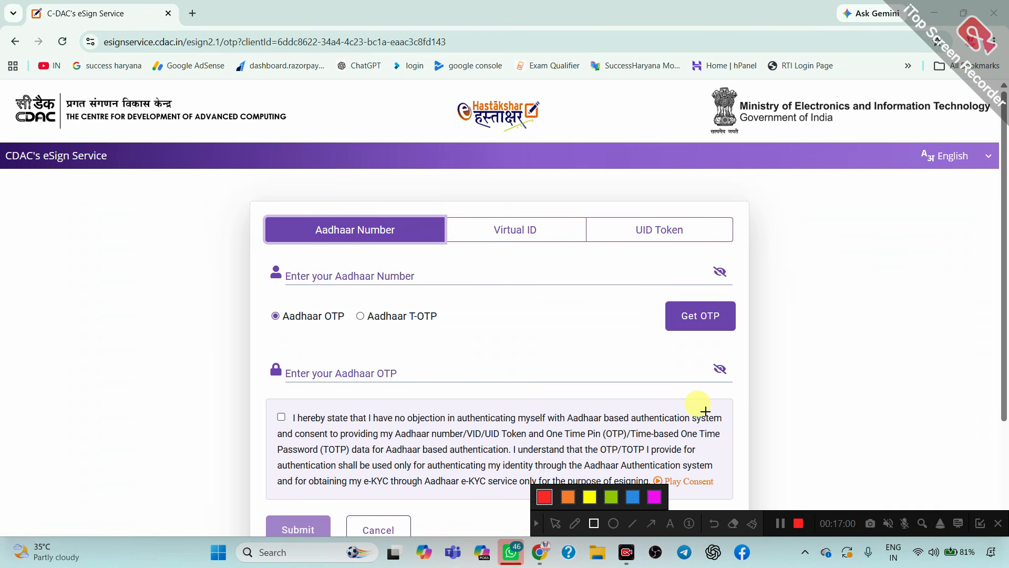
# - Outline the eSign page's Aadhaar number and OTP fields, Aadhaar OTP option, consent checkbox, Get OTP and Submit buttons in red, and pause the recording
pyautogui.moveTo(259, 257); pyautogui.dragTo(429, 291)
pyautogui.moveTo(269, 312); pyautogui.dragTo(352, 324)
pyautogui.moveTo(662, 297); pyautogui.dragTo(753, 343)
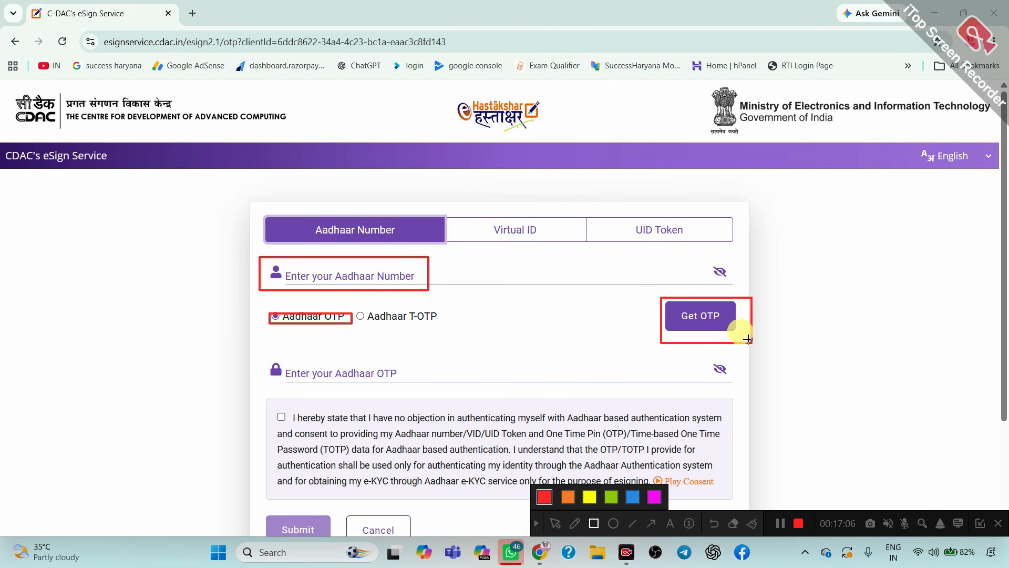
pyautogui.moveTo(270, 359); pyautogui.dragTo(411, 385)
pyautogui.moveTo(270, 404); pyautogui.dragTo(309, 444)
pyautogui.moveTo(263, 515)
pyautogui.mouseDown()
pyautogui.moveTo(342, 530)
pyautogui.moveTo(347, 542)
pyautogui.mouseUp()
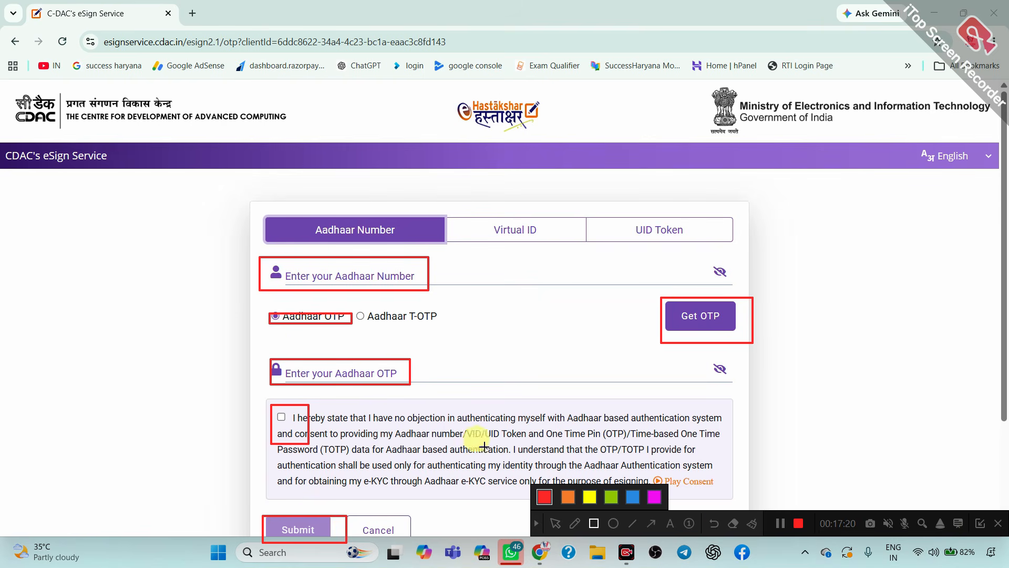
pyautogui.click(780, 524)
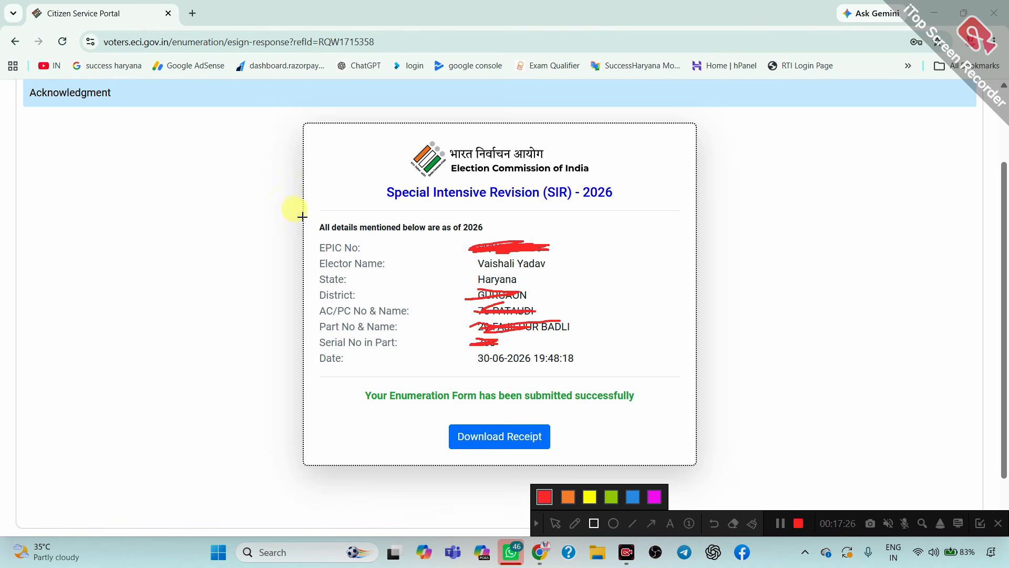
# - Outline the SIR 2026 acknowledgment card, the Download Receipt button and the successful submission message with red rectangles
pyautogui.moveTo(297, 120)
pyautogui.mouseDown()
pyautogui.moveTo(488, 394)
pyautogui.moveTo(686, 479)
pyautogui.mouseUp()
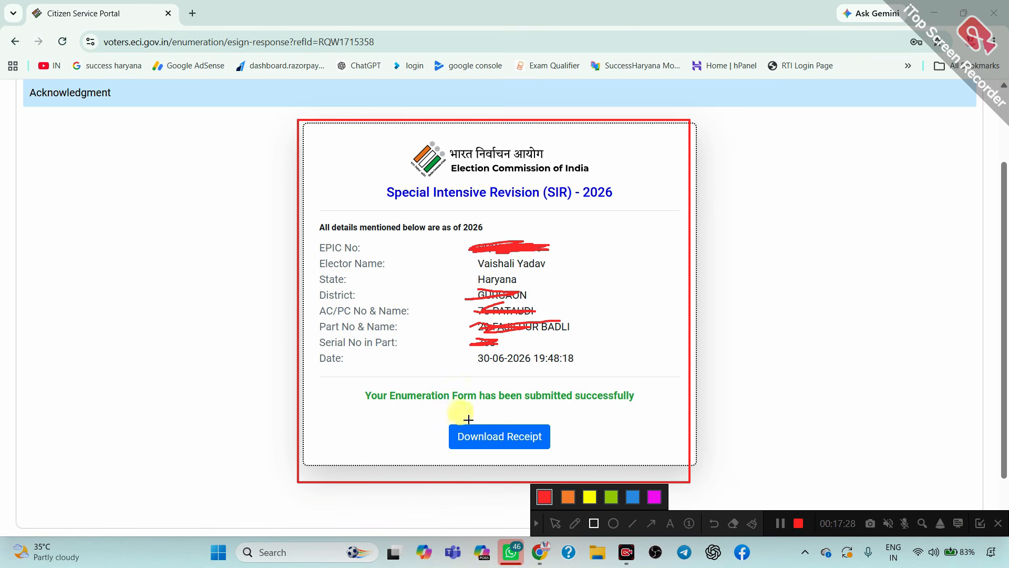
pyautogui.moveTo(443, 413)
pyautogui.mouseDown()
pyautogui.moveTo(536, 465)
pyautogui.moveTo(558, 461)
pyautogui.mouseUp()
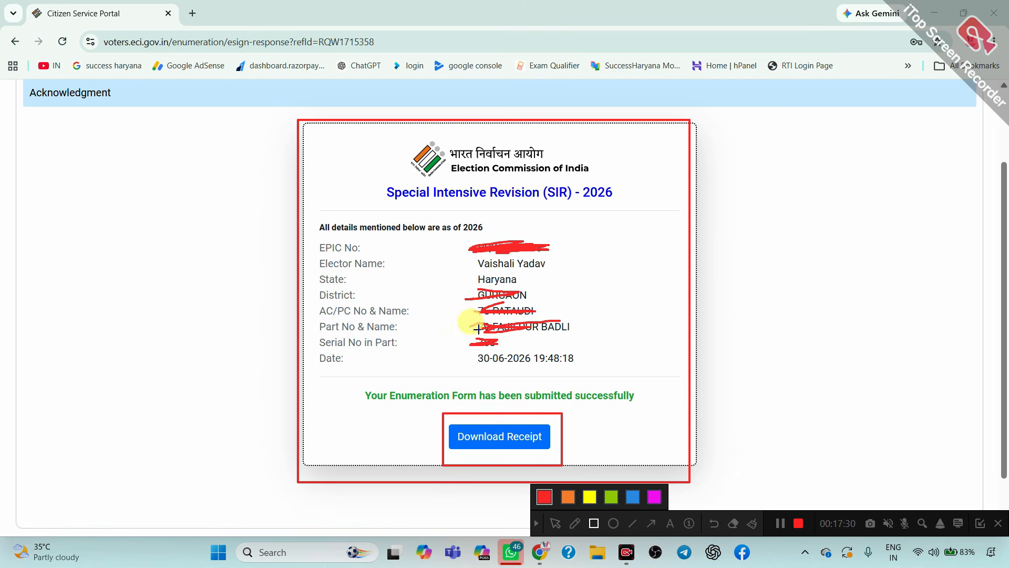
pyautogui.moveTo(355, 382)
pyautogui.mouseDown()
pyautogui.moveTo(547, 421)
pyautogui.moveTo(637, 409)
pyautogui.mouseUp()
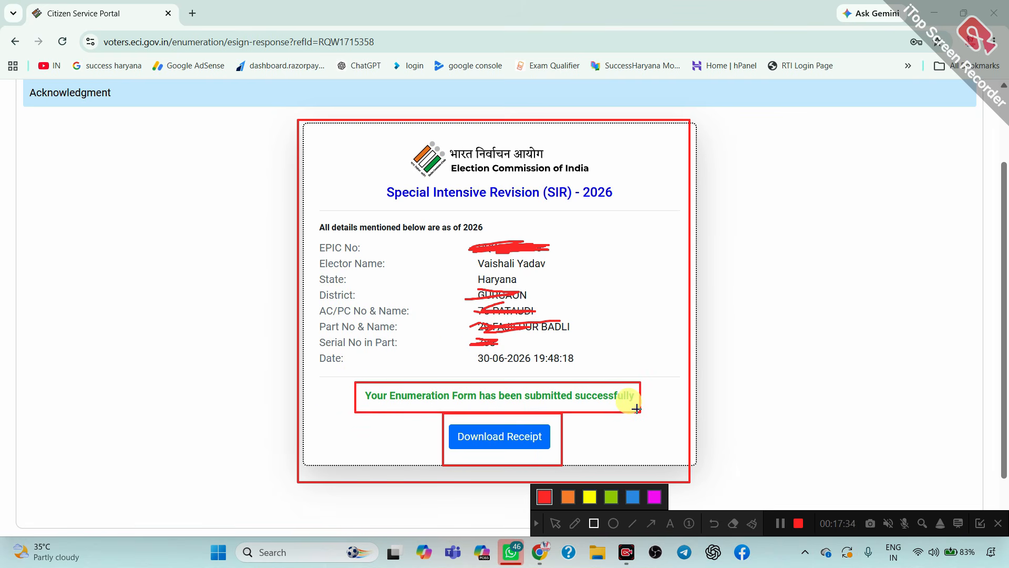